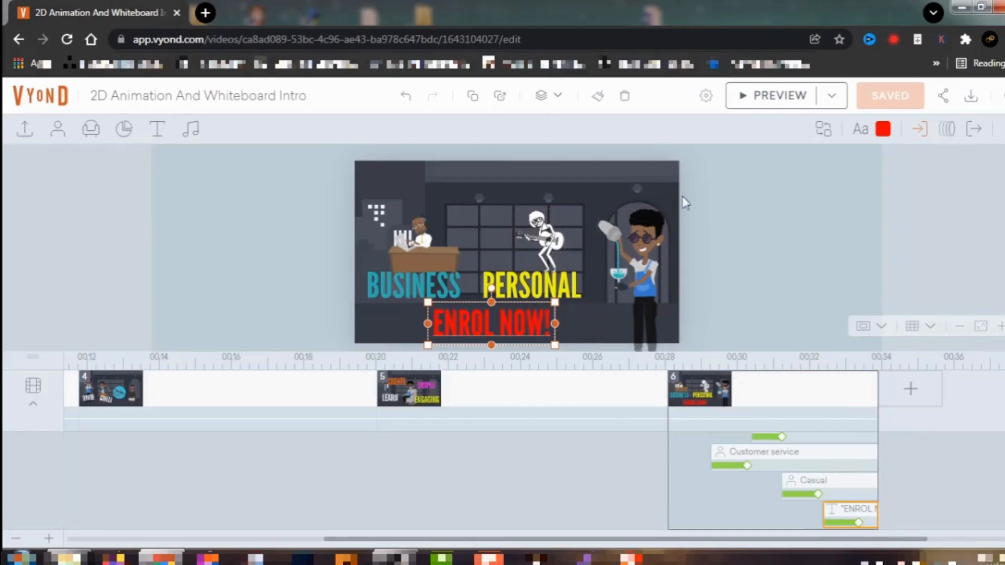
# - Add a new scene after scene 6 using the Call to action template with the running man and the words ACT NOW
pyautogui.scroll(-3, 766, 226)
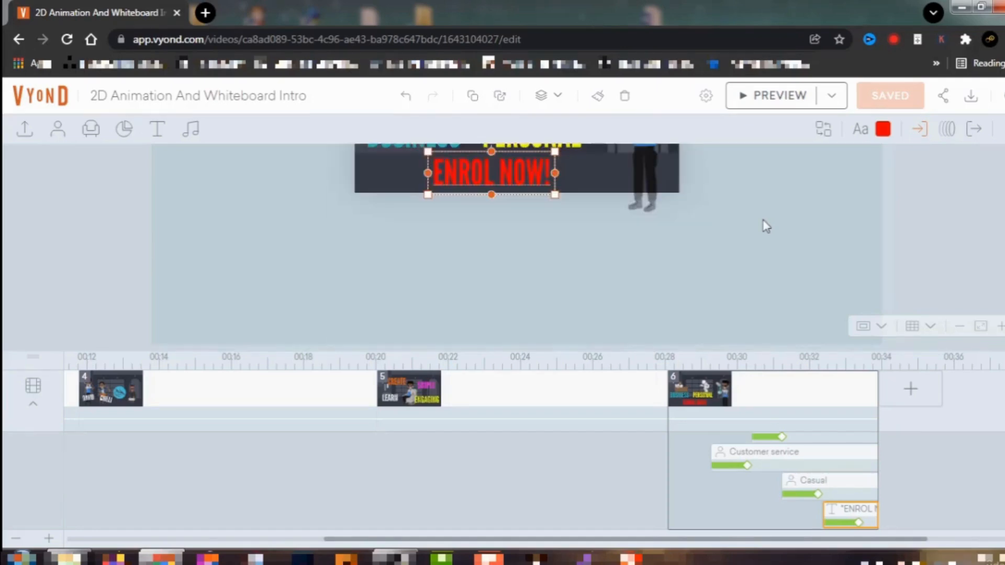
pyautogui.scroll(3, 765, 226)
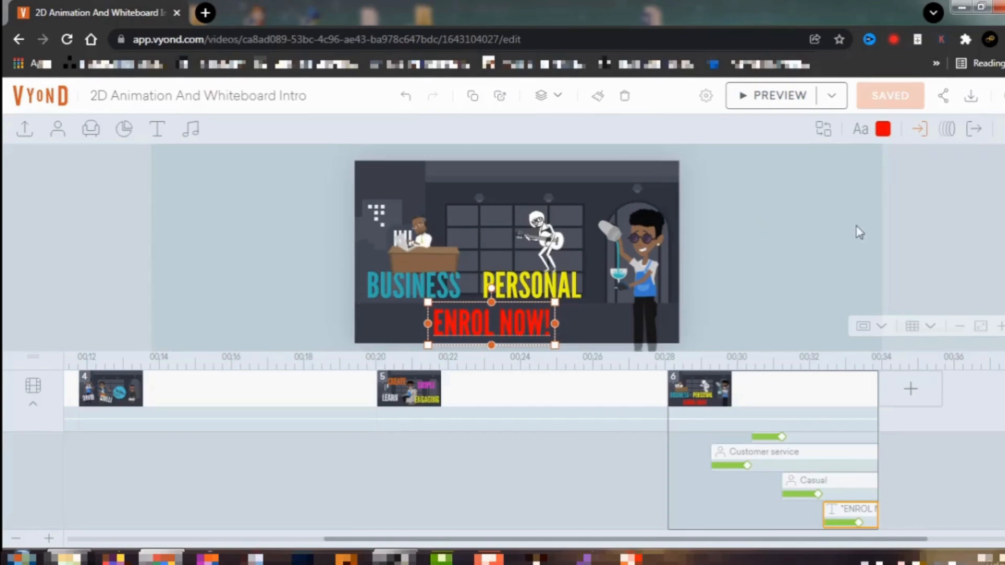
pyautogui.click(935, 496)
pyautogui.scroll(-1, 935, 496)
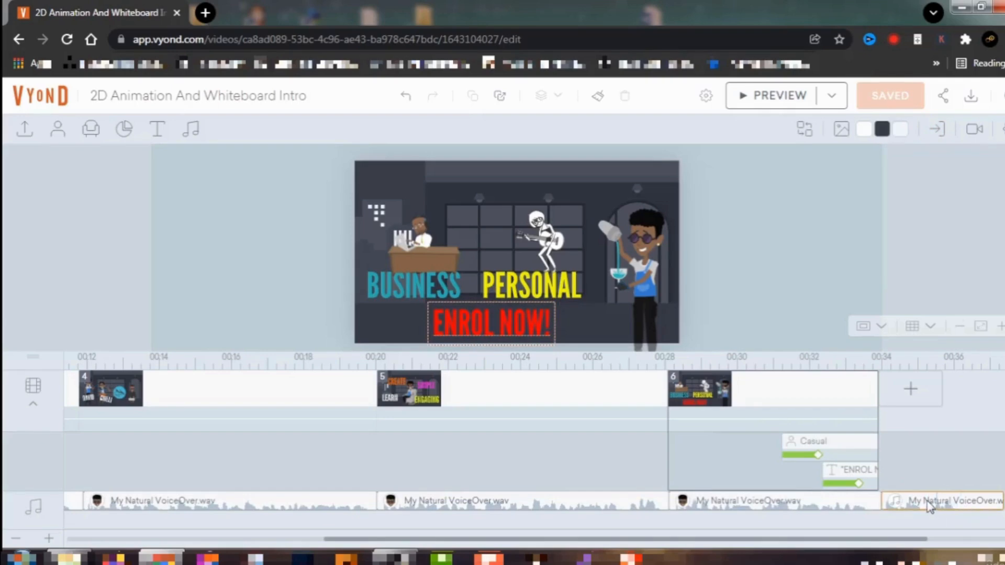
pyautogui.click(911, 393)
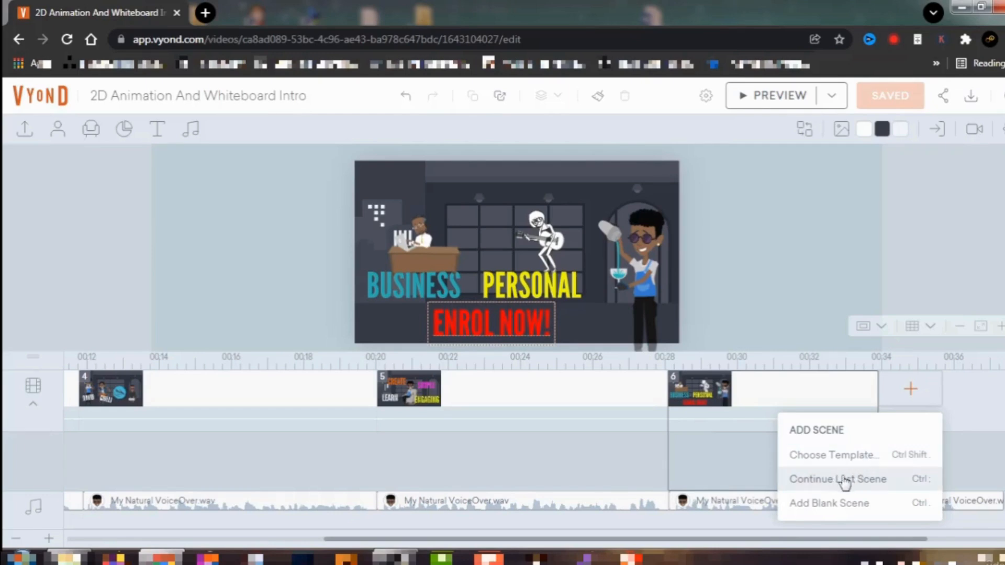
pyautogui.click(851, 458)
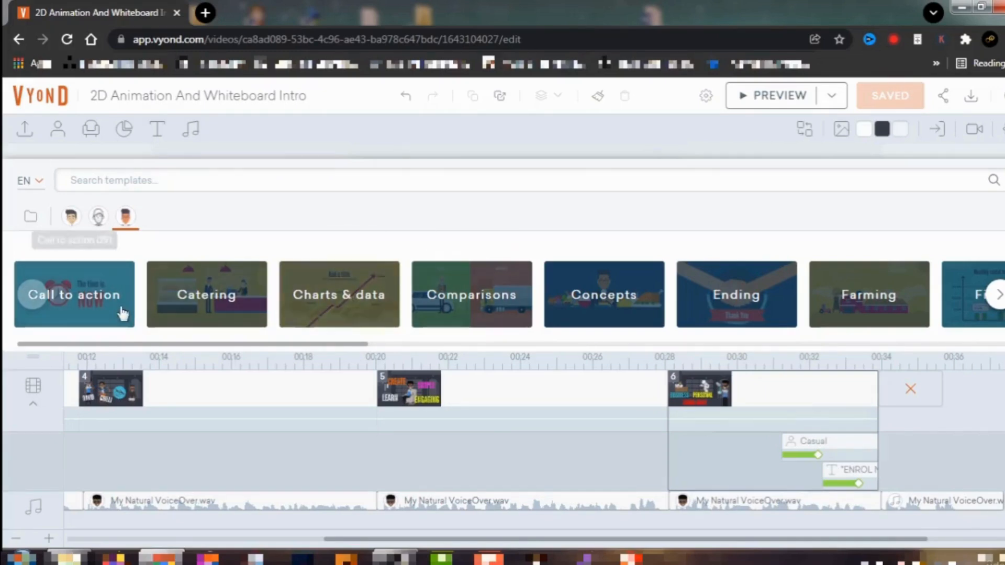
pyautogui.click(85, 301)
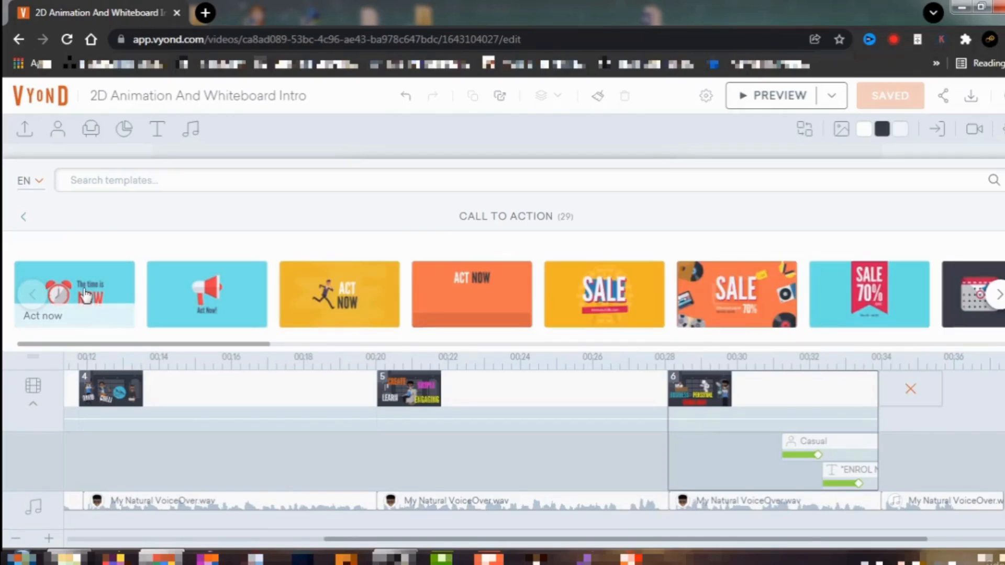
pyautogui.click(348, 299)
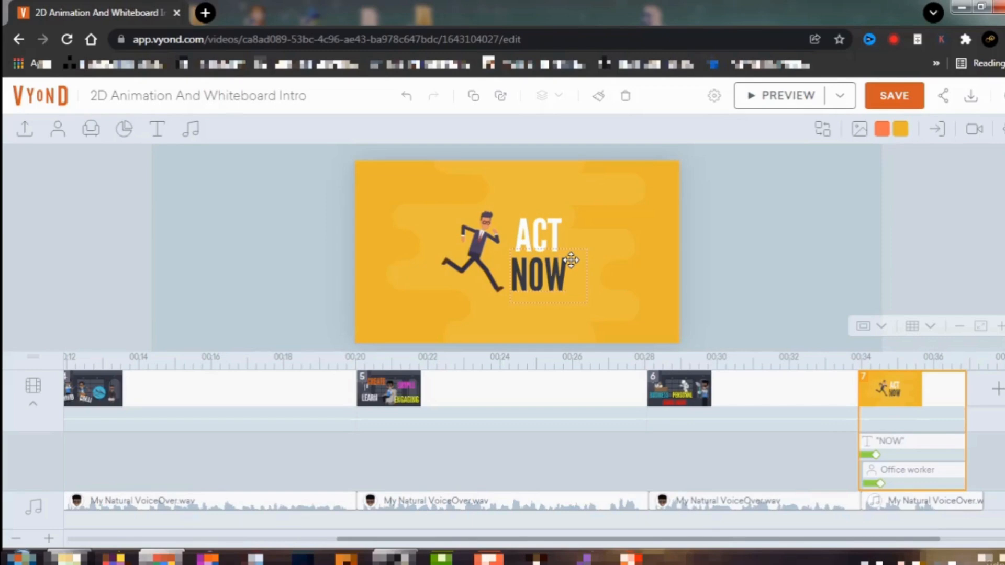
# - Replace the word ACT in scene 7 with SEE YOU and widen its text box so the words fit on one line
pyautogui.click(535, 238)
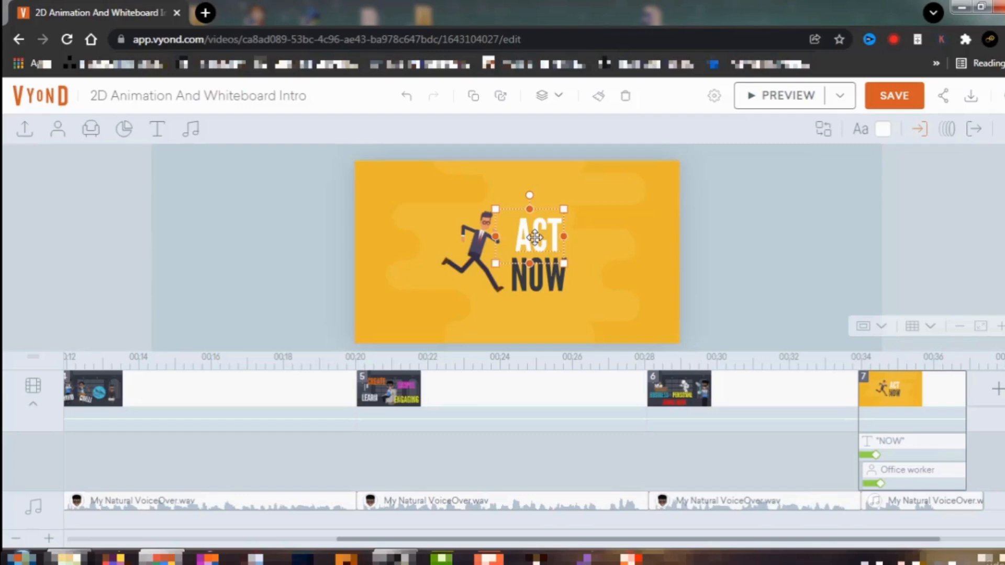
pyautogui.doubleClick(536, 241)
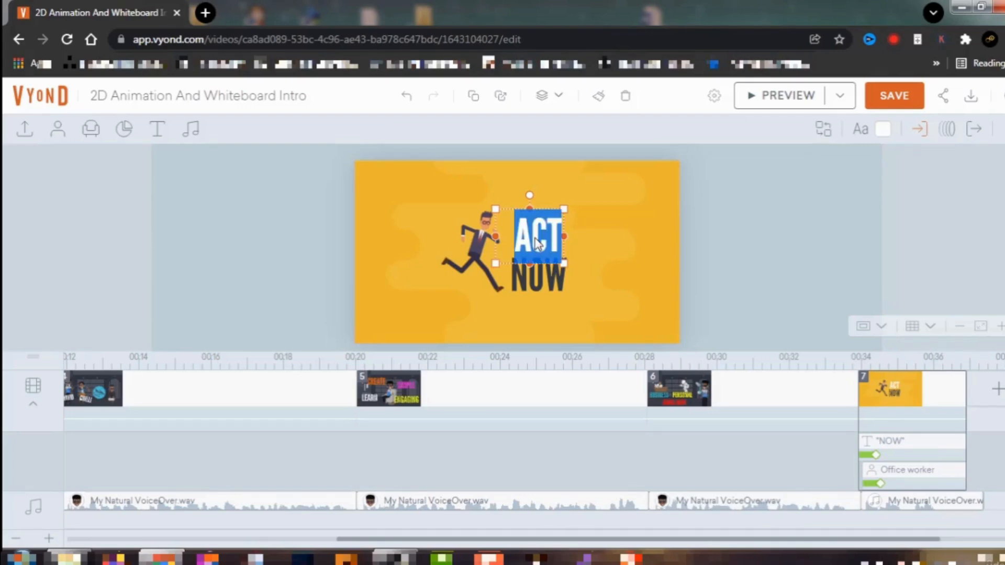
pyautogui.write('SE')
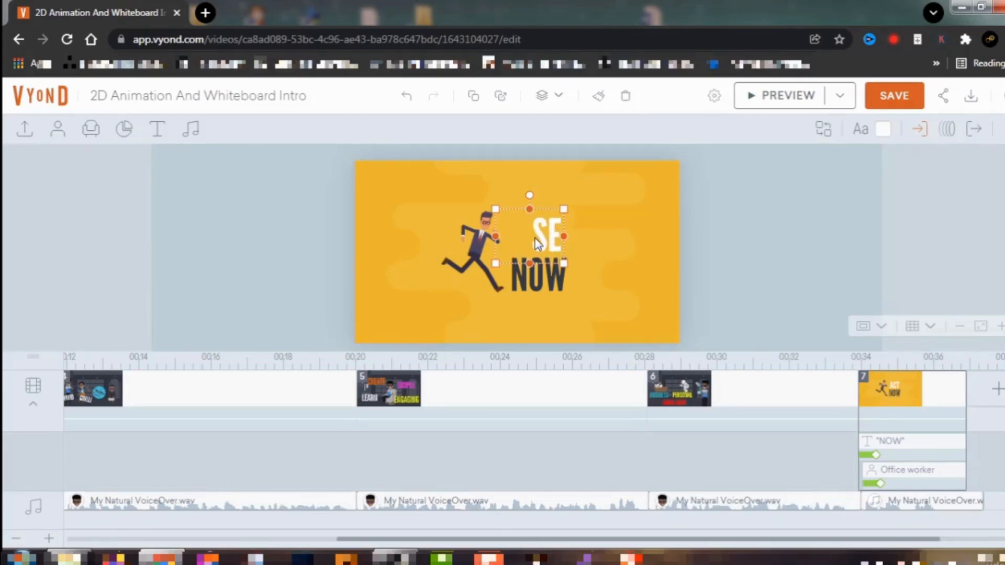
pyautogui.write('E')
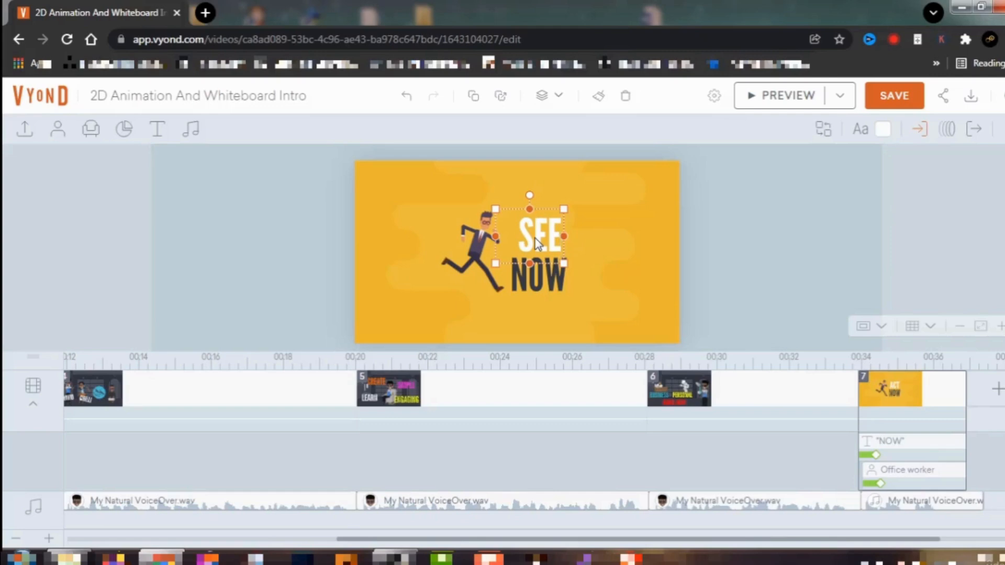
pyautogui.write(' Y')
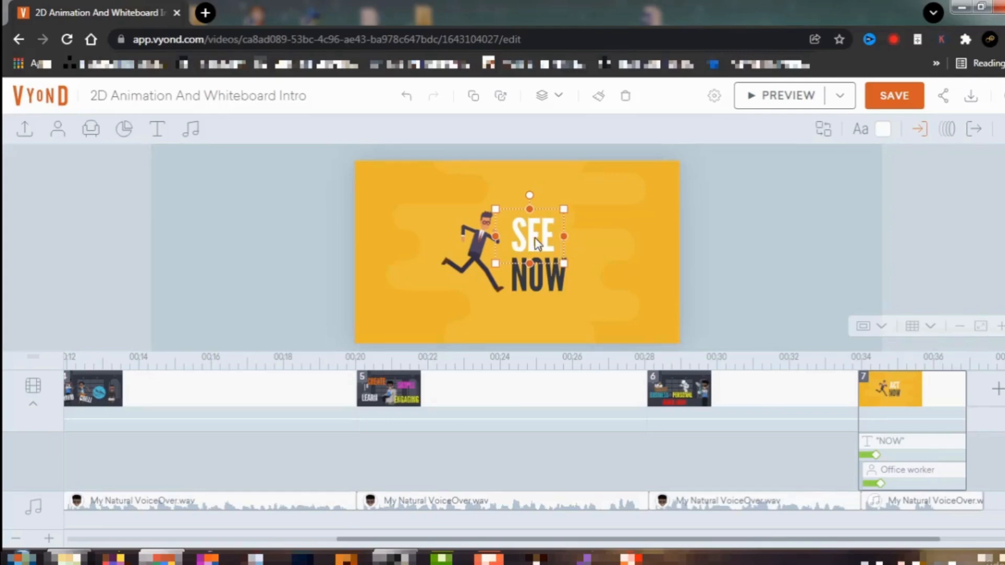
pyautogui.write('OU')
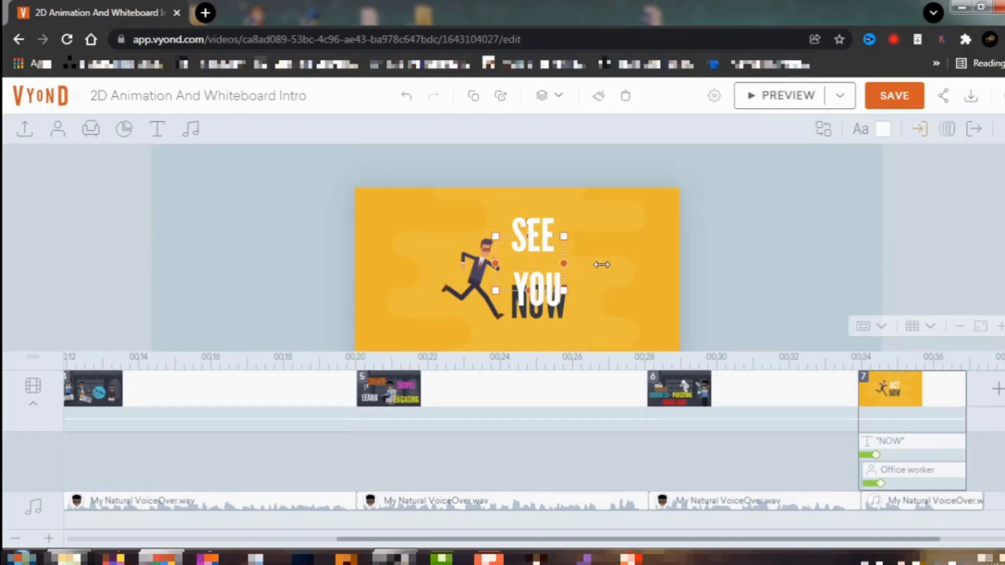
pyautogui.click(565, 263)
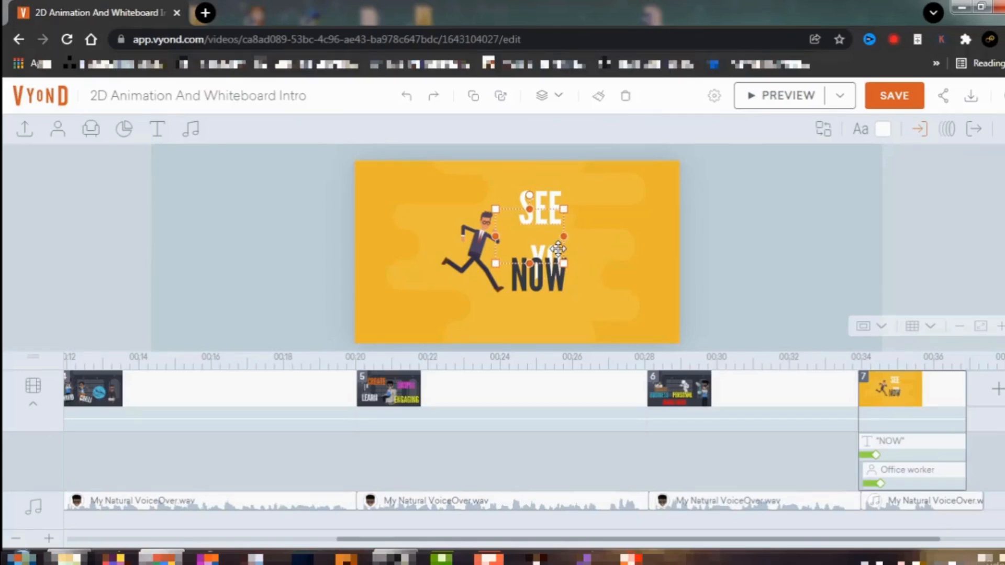
pyautogui.doubleClick(558, 250)
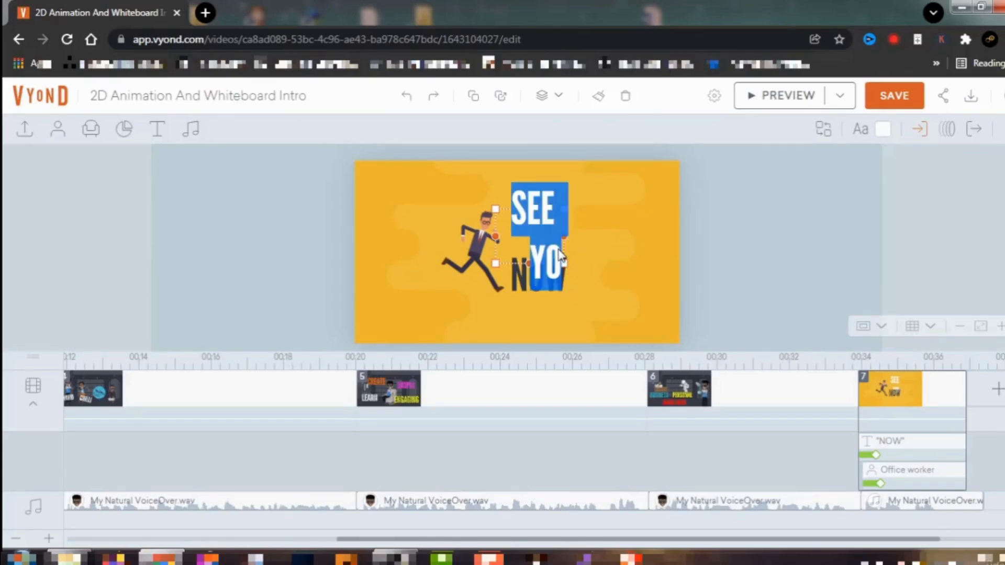
pyautogui.write('SEE')
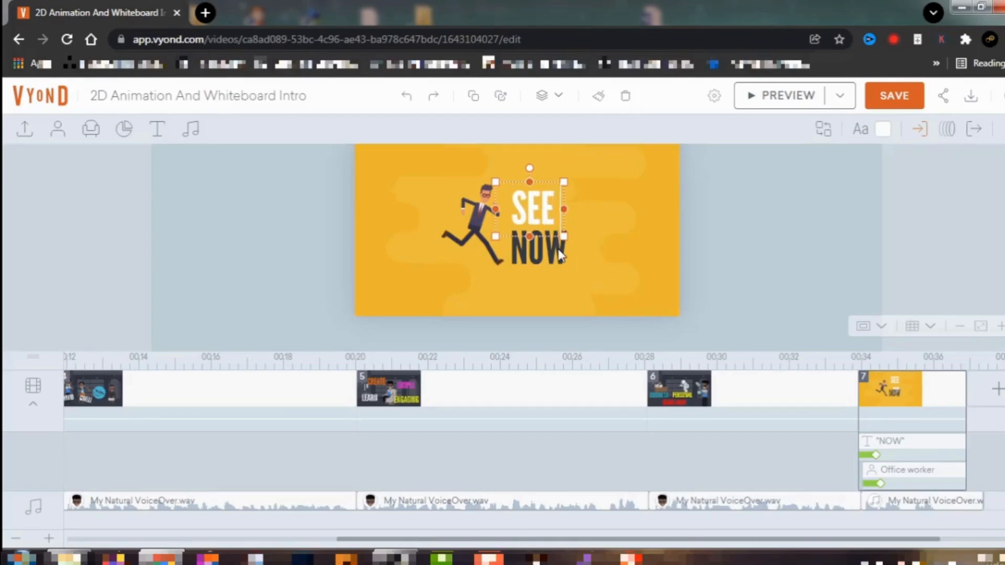
pyautogui.write(' YOU')
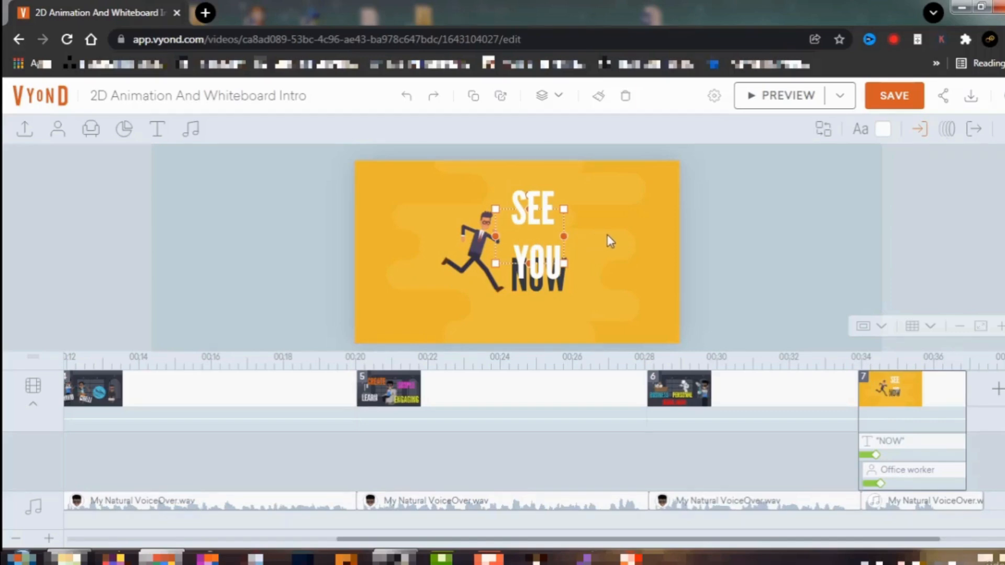
pyautogui.click(562, 236)
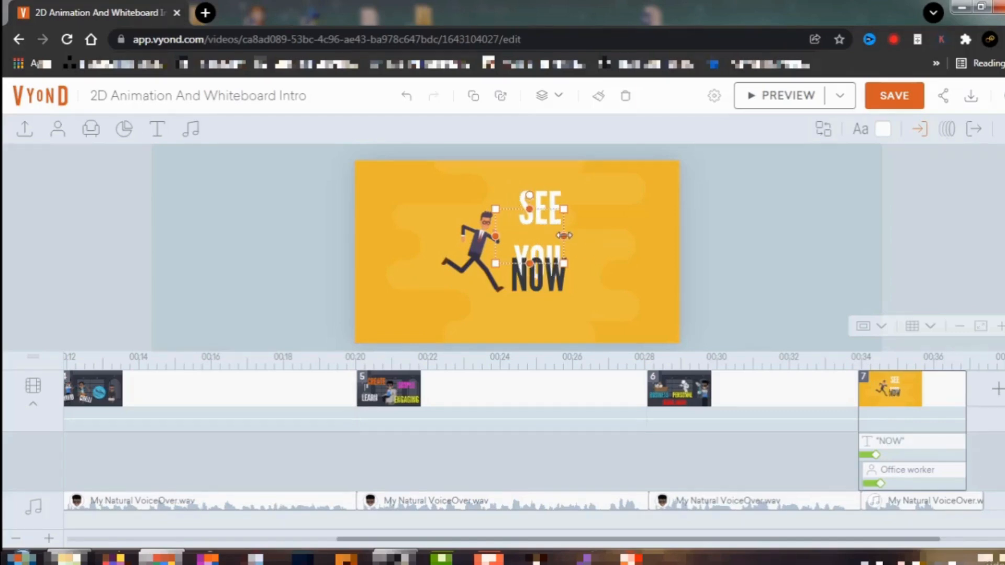
pyautogui.moveTo(562, 237); pyautogui.dragTo(611, 235)
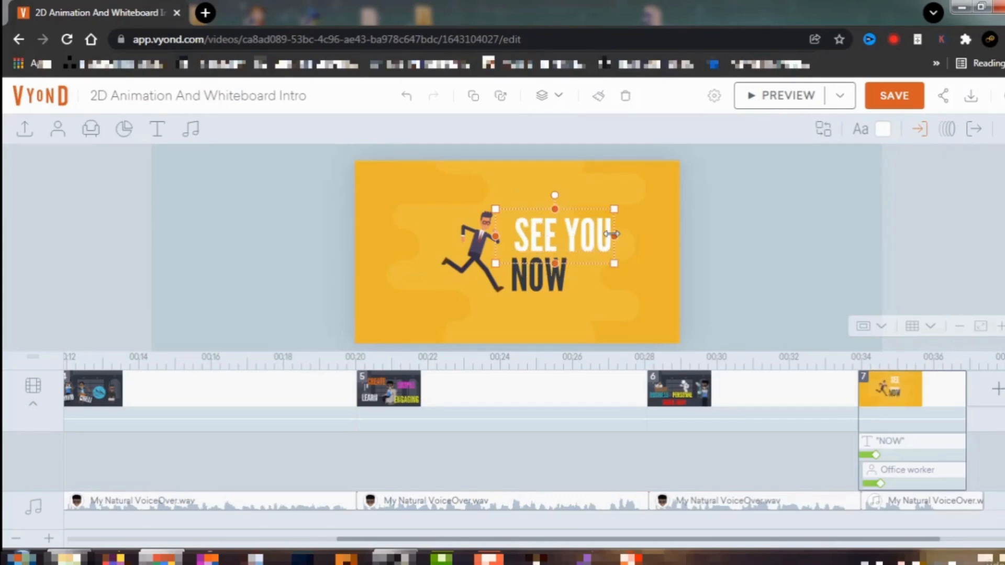
# - Replace the word NOW with INSIDE, fitted on one line, and shift it so its end lines up beneath SEE YOU
pyautogui.click(543, 273)
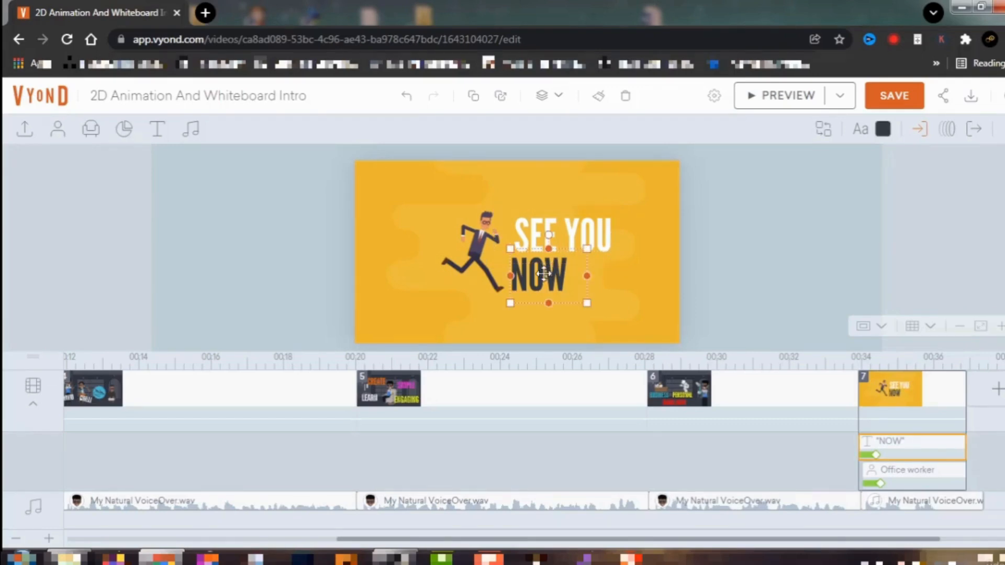
pyautogui.doubleClick(545, 277)
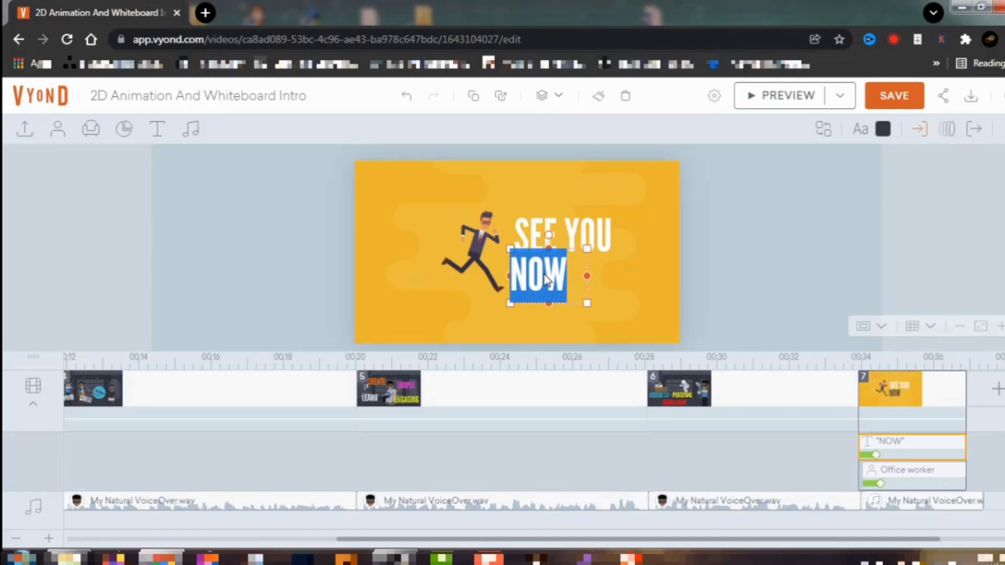
pyautogui.write('INSIDE')
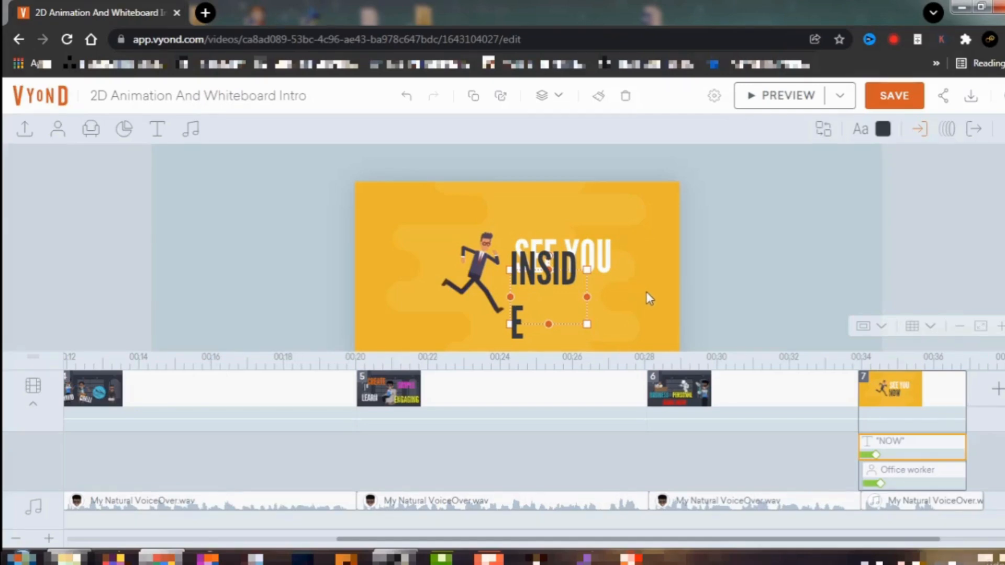
pyautogui.click(586, 297)
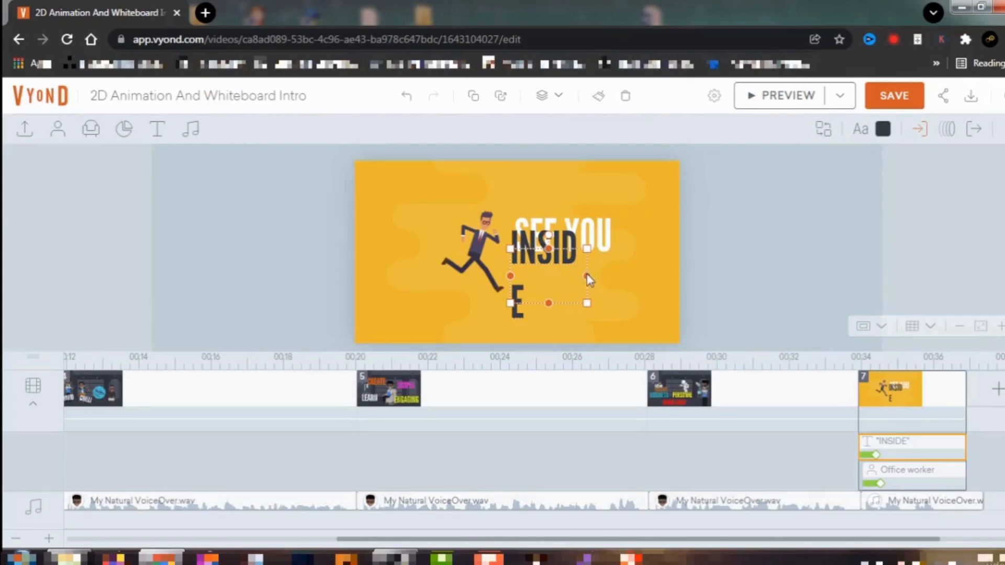
pyautogui.moveTo(587, 274); pyautogui.dragTo(634, 277)
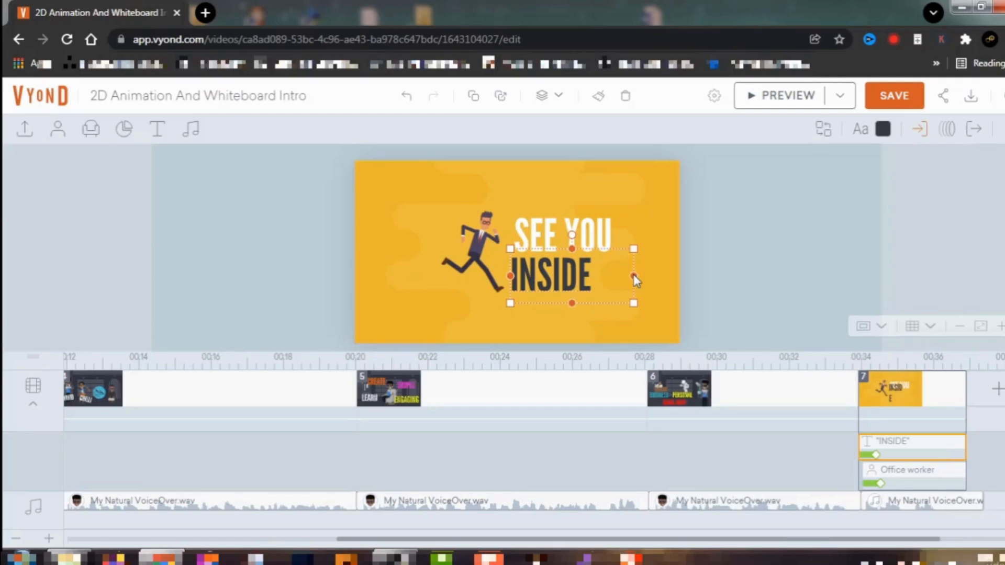
pyautogui.moveTo(633, 274); pyautogui.dragTo(598, 277)
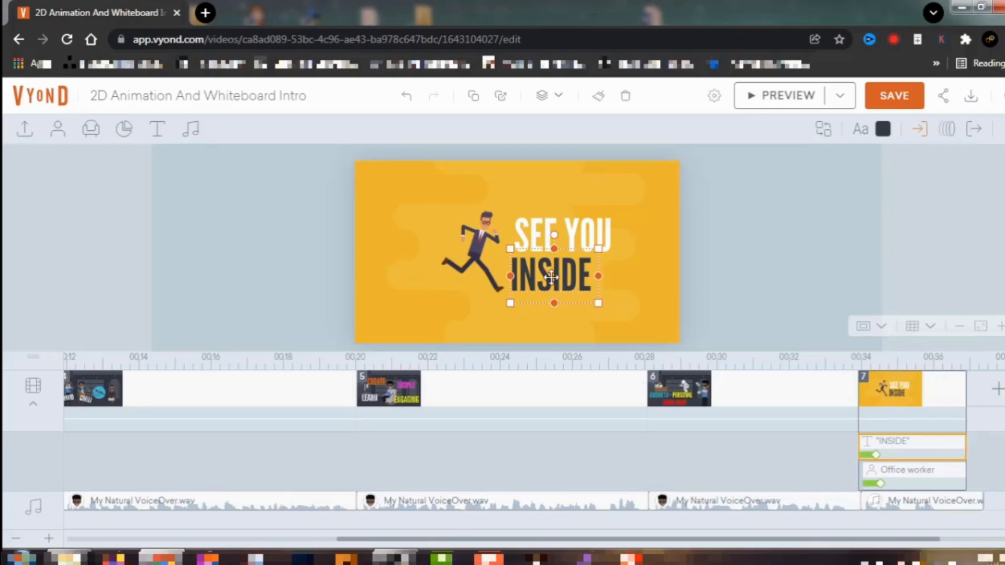
pyautogui.moveTo(553, 276); pyautogui.dragTo(571, 276)
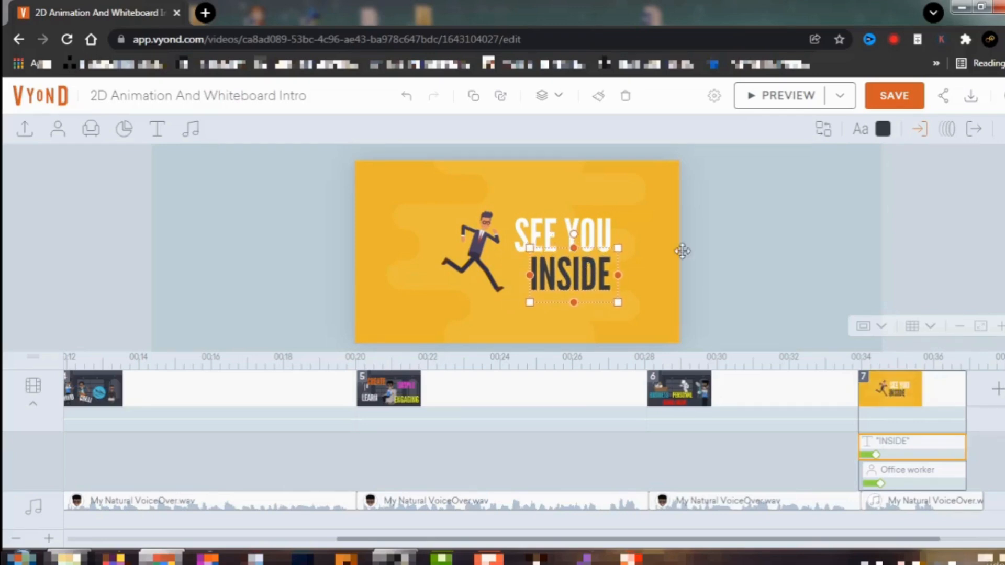
pyautogui.click(749, 273)
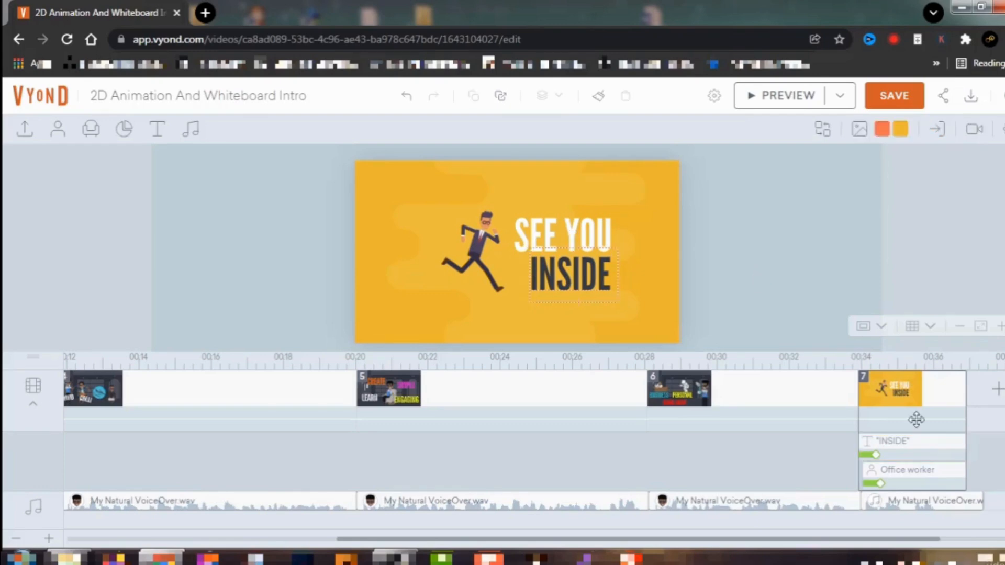
# - Split the last voiceover clip at the end of scene 7, about 36.9 s, and delete the leftover piece
pyautogui.click(947, 506)
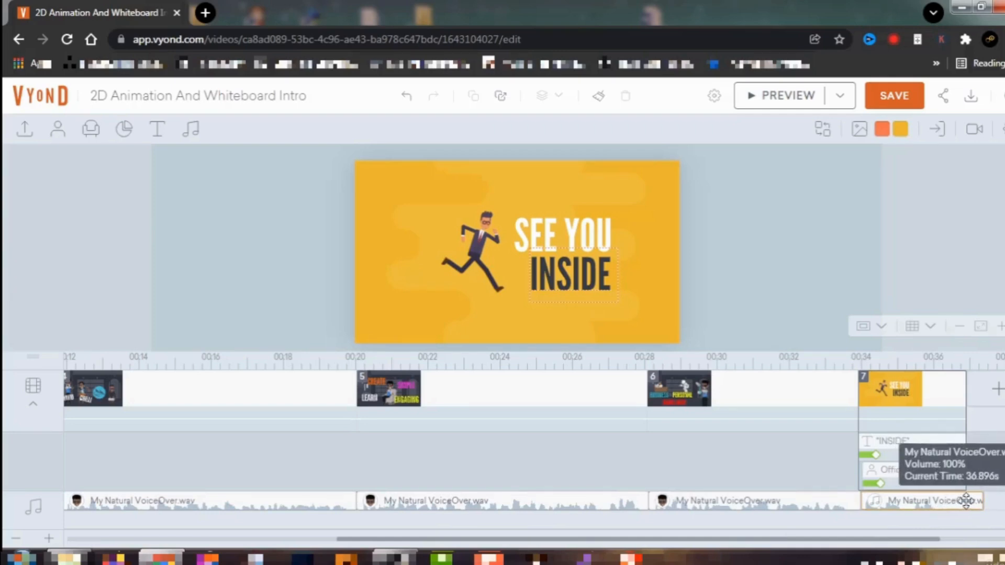
pyautogui.click(967, 503)
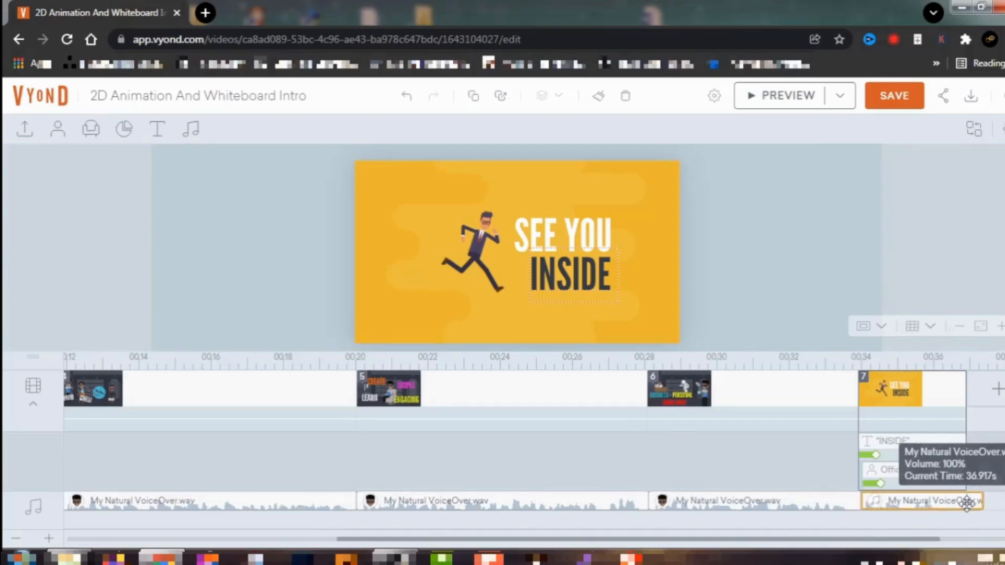
pyautogui.rightClick(966, 504)
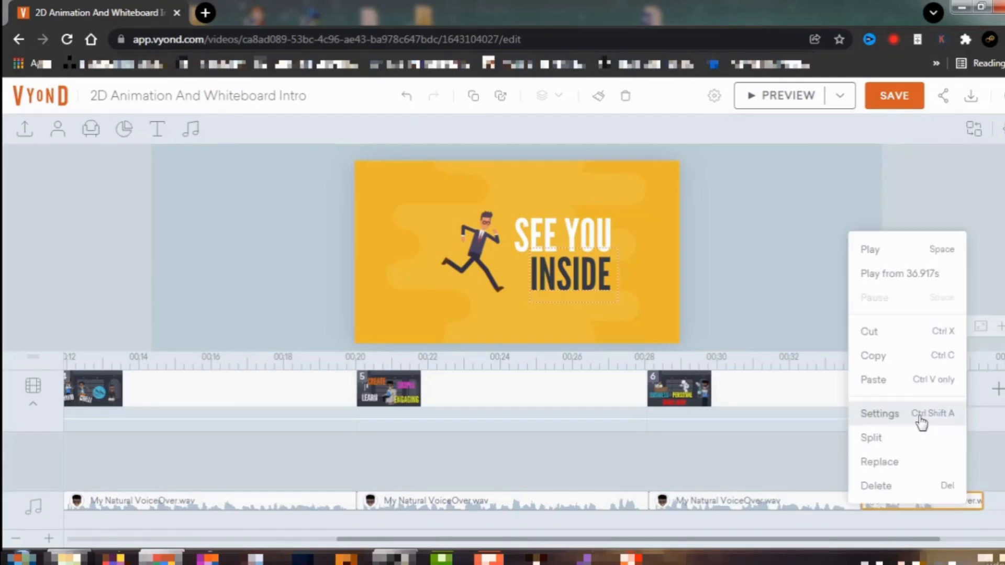
pyautogui.click(898, 439)
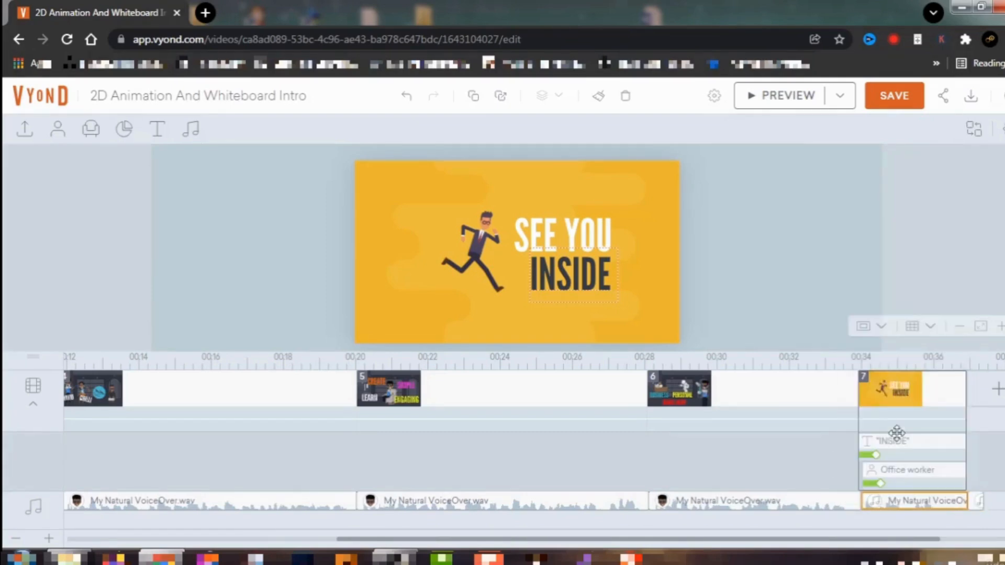
pyautogui.click(976, 500)
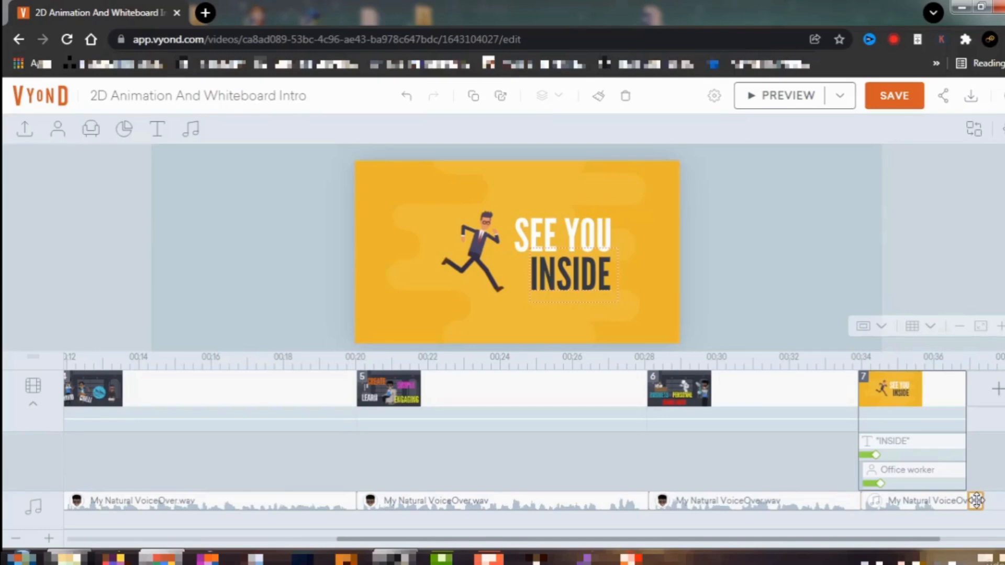
pyautogui.press('Delete')
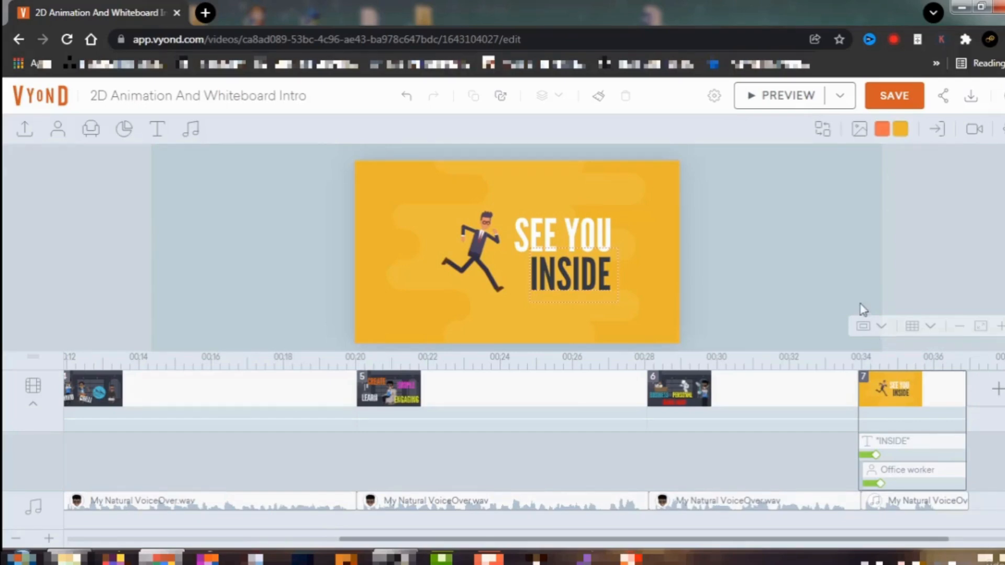
# - Preview the SEE YOU INSIDE scene with its voiceover to the end and exit the preview
pyautogui.click(783, 97)
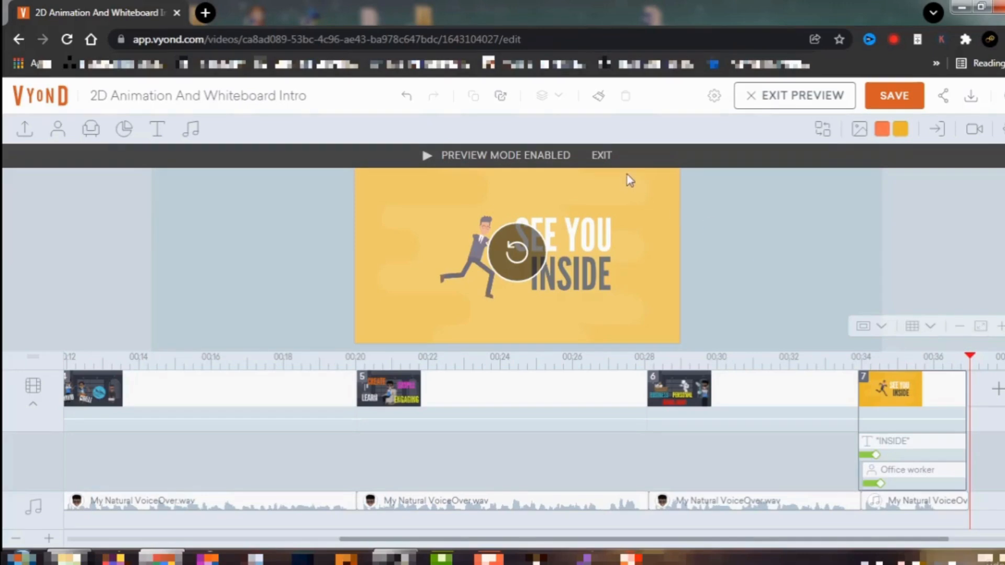
pyautogui.click(602, 157)
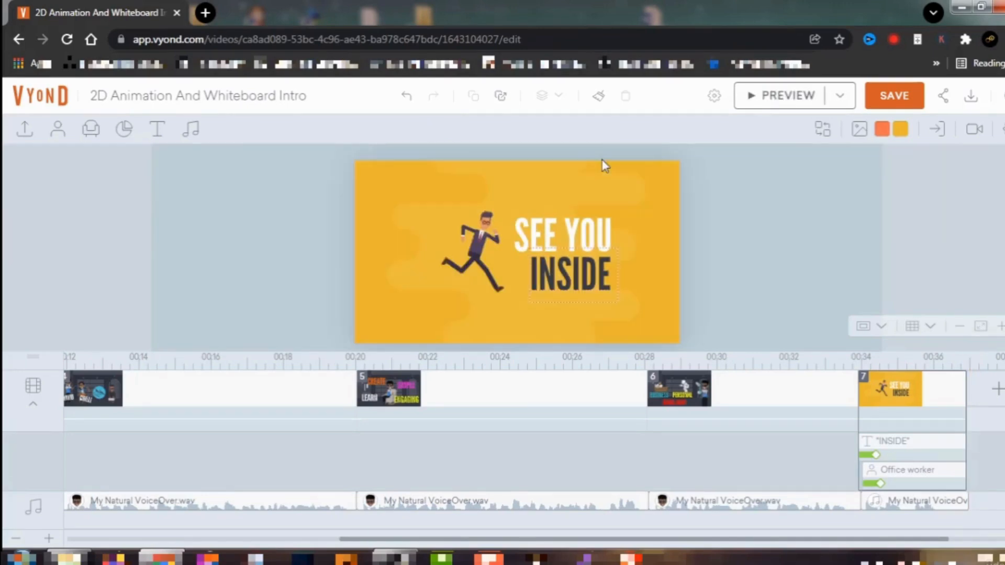
# - Apply the Line - Horizontal motion path to the running office worker in scene 7
pyautogui.click(481, 247)
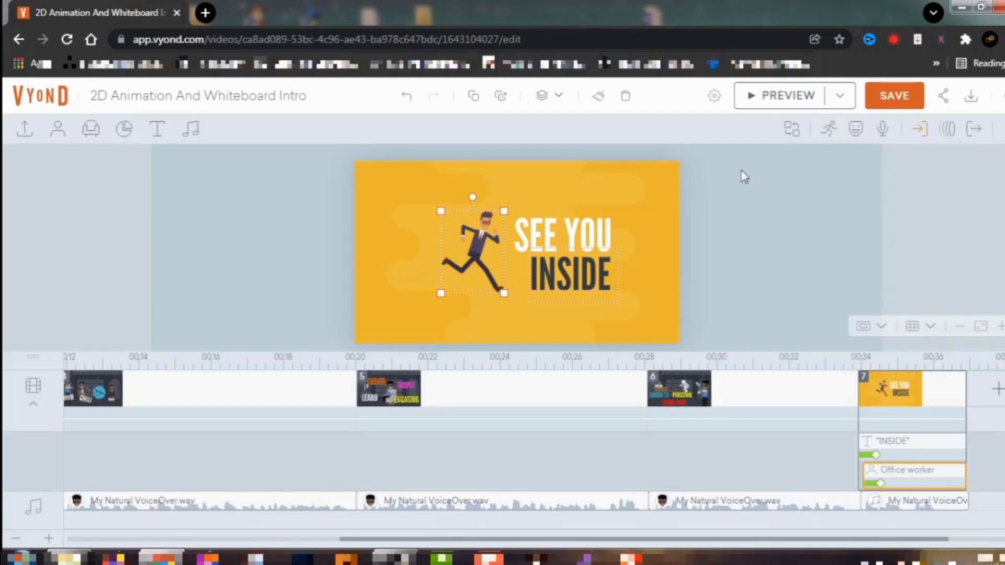
pyautogui.click(947, 130)
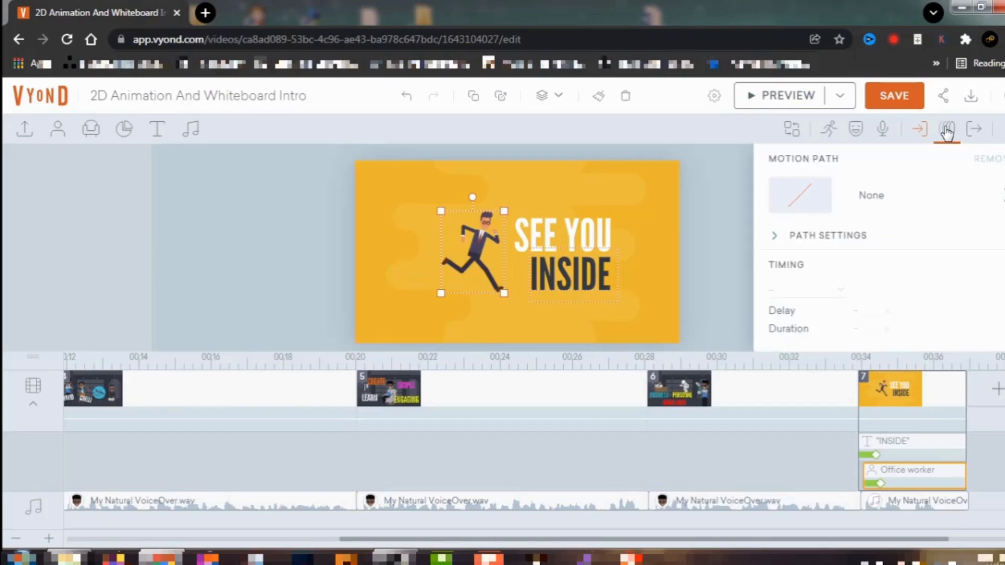
pyautogui.click(811, 206)
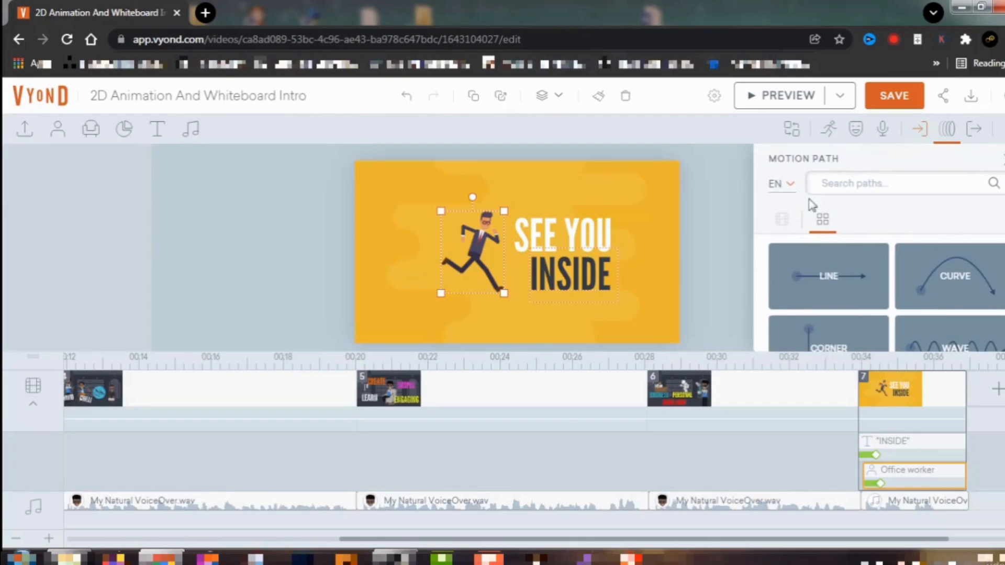
pyautogui.click(836, 282)
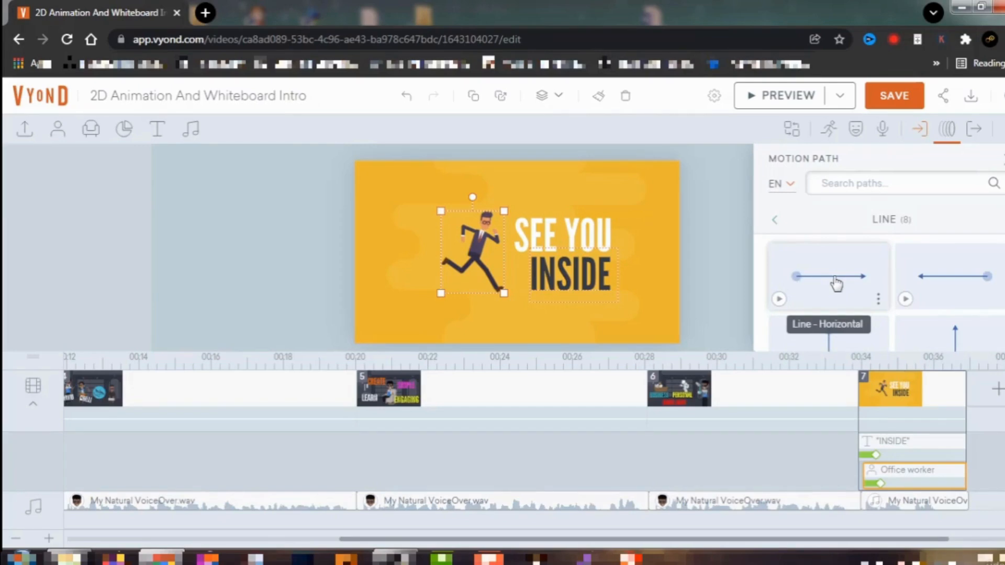
pyautogui.click(836, 283)
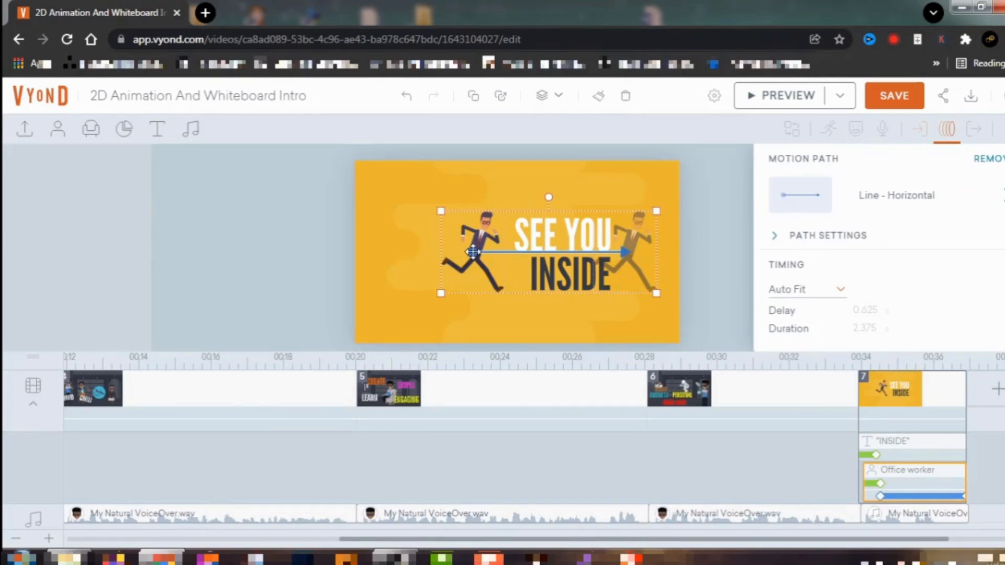
pyautogui.click(732, 220)
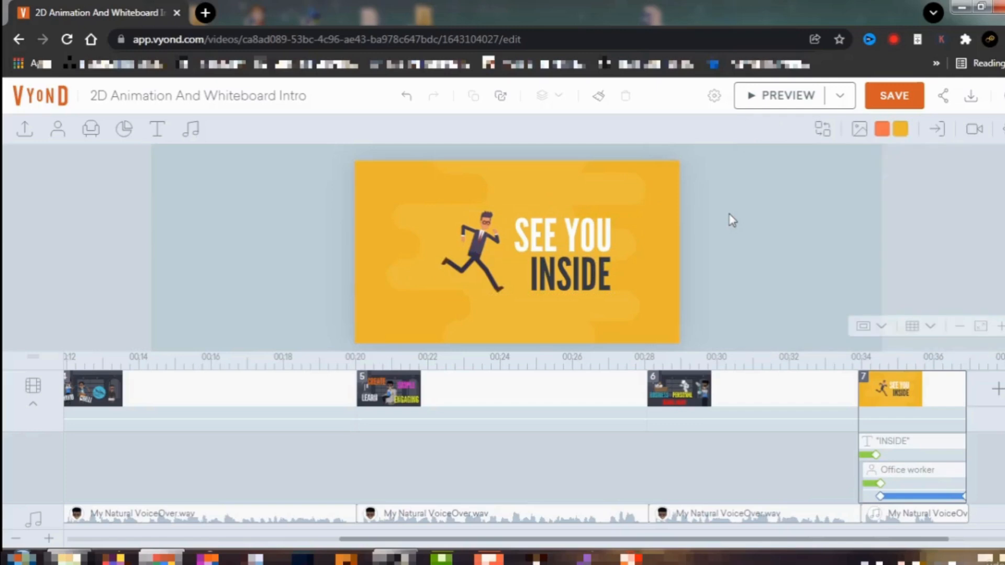
# - Extend the office worker's motion path so he finishes just outside the right edge of the frame
pyautogui.click(475, 247)
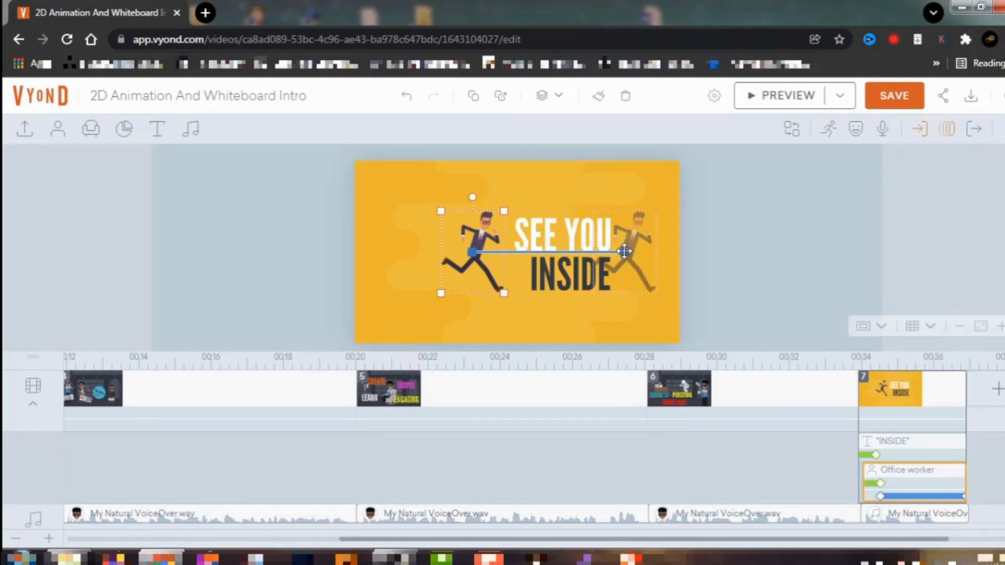
pyautogui.moveTo(624, 251); pyautogui.dragTo(714, 249)
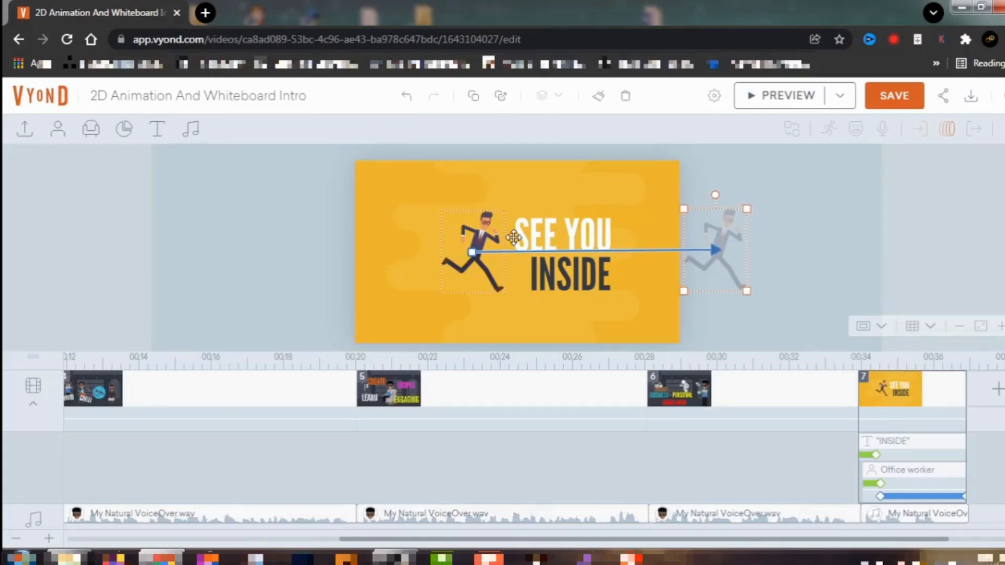
pyautogui.click(481, 236)
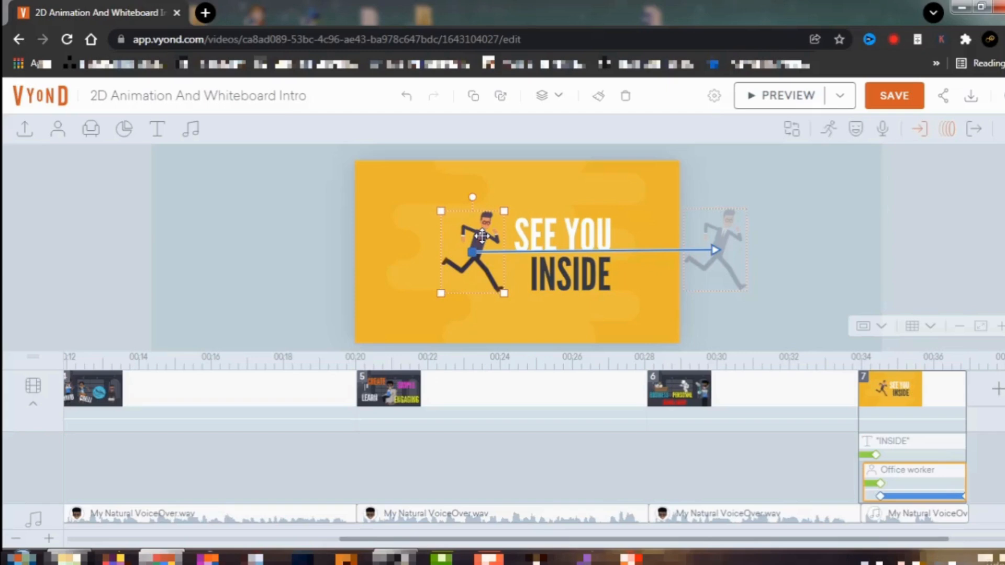
pyautogui.rightClick(483, 242)
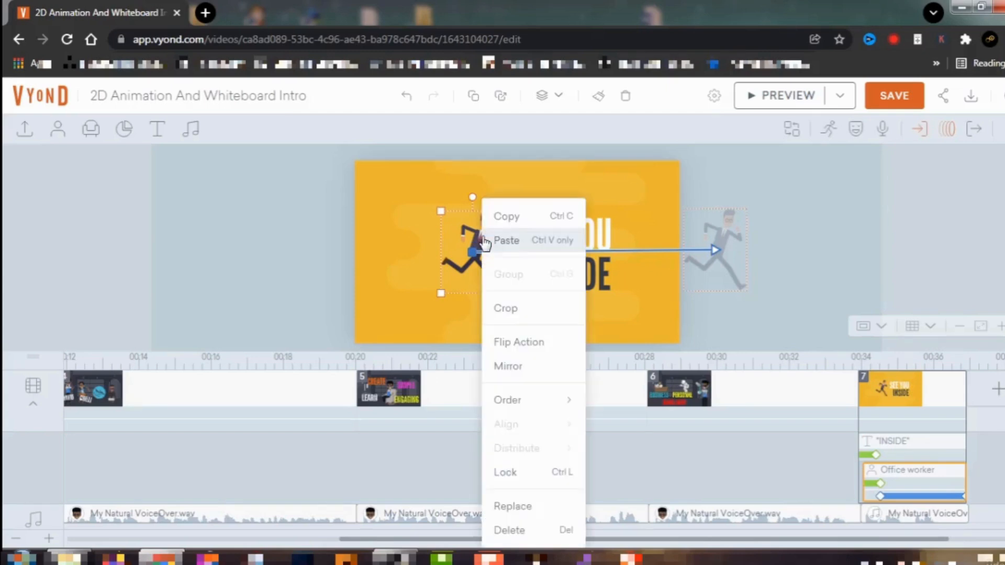
pyautogui.click(746, 164)
# - Preview the office worker's run and lengthen scene 7 to end at about 37.4 s
pyautogui.click(789, 104)
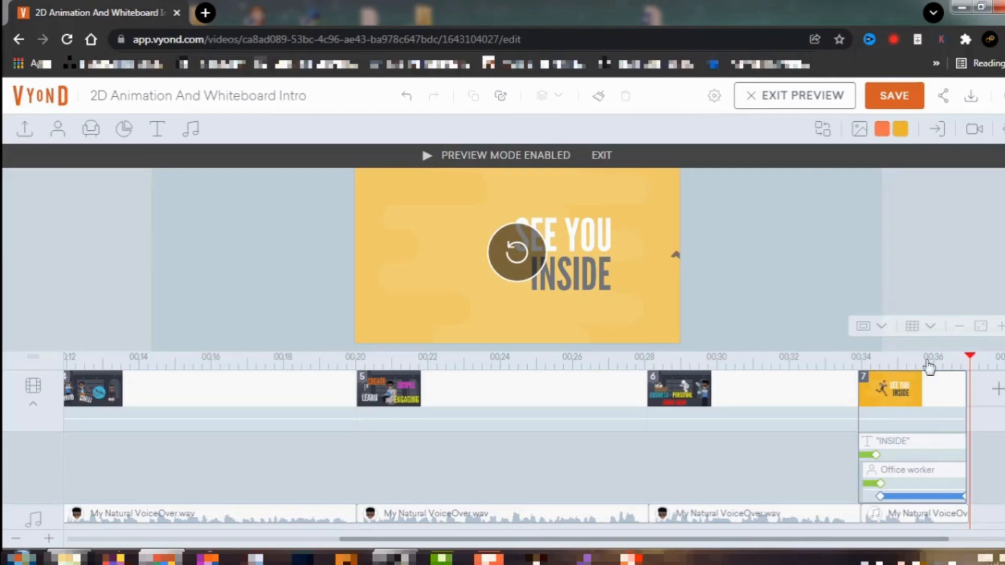
pyautogui.moveTo(965, 387); pyautogui.dragTo(969, 385)
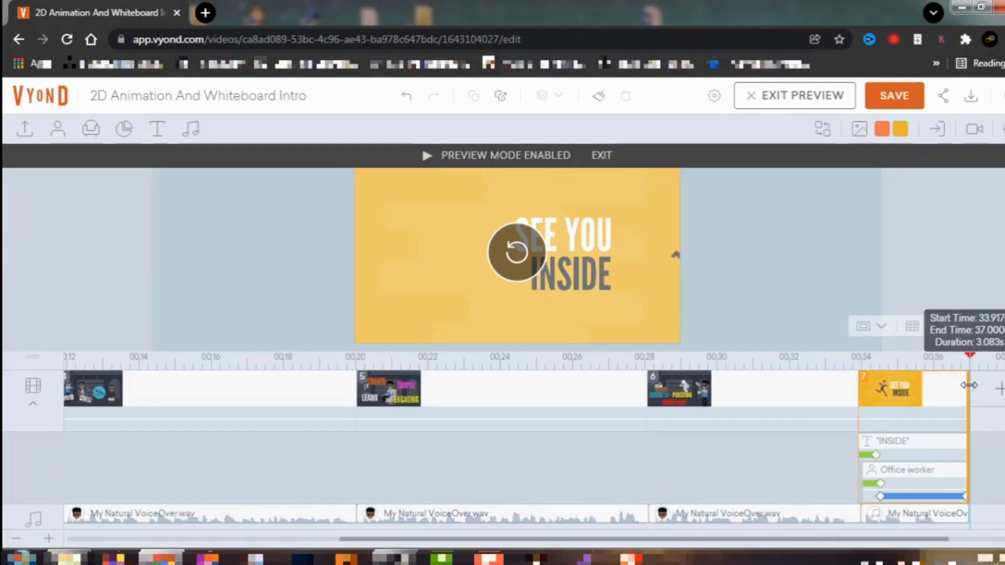
pyautogui.moveTo(969, 386); pyautogui.dragTo(988, 390)
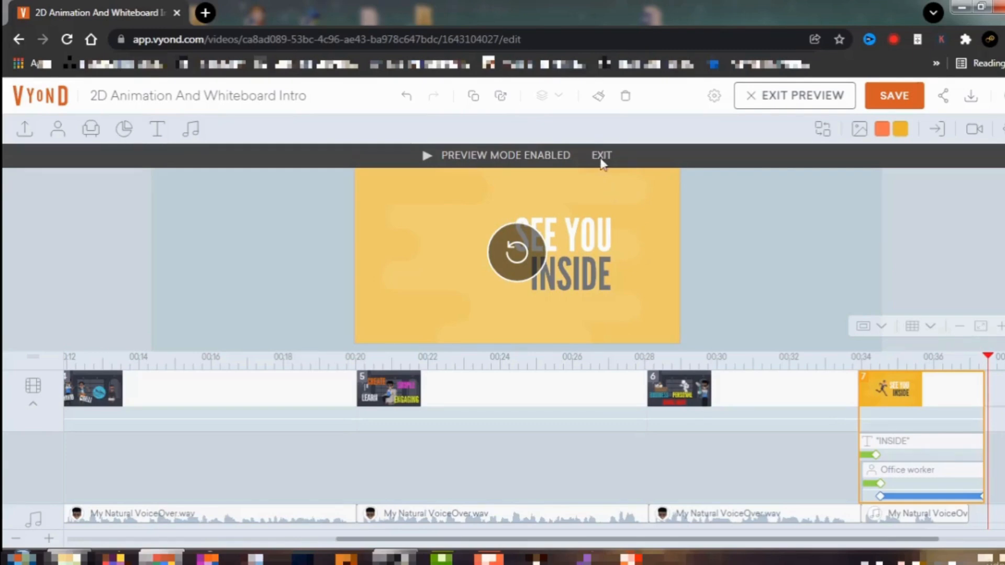
pyautogui.click(602, 156)
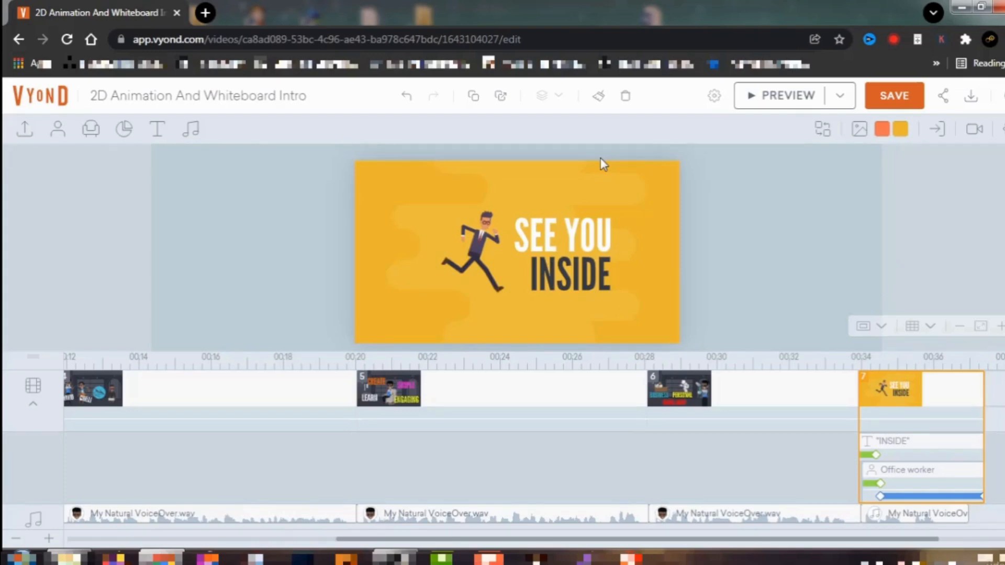
# - Search the sound effects library for "running"
pyautogui.click(481, 249)
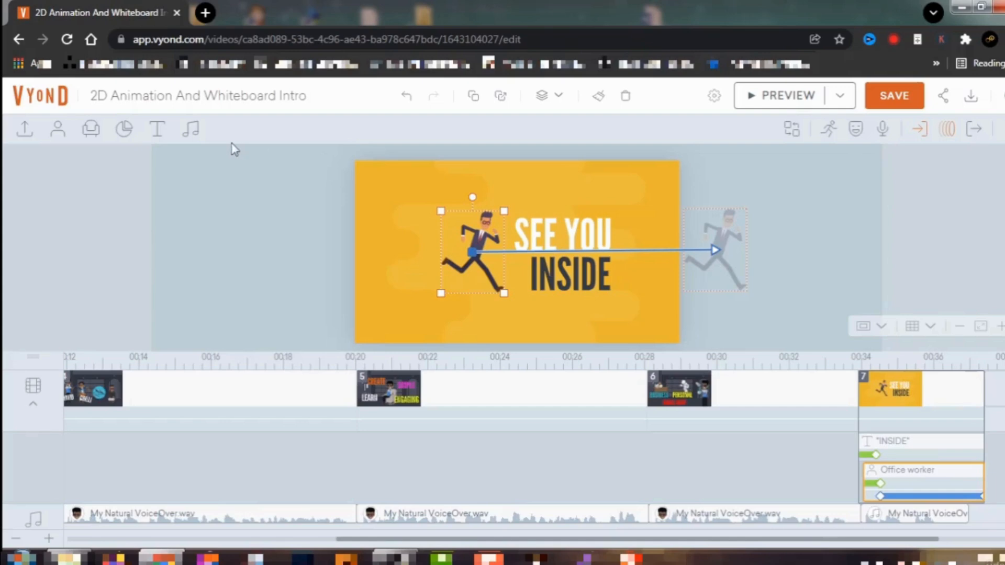
pyautogui.click(192, 131)
pyautogui.click(165, 172)
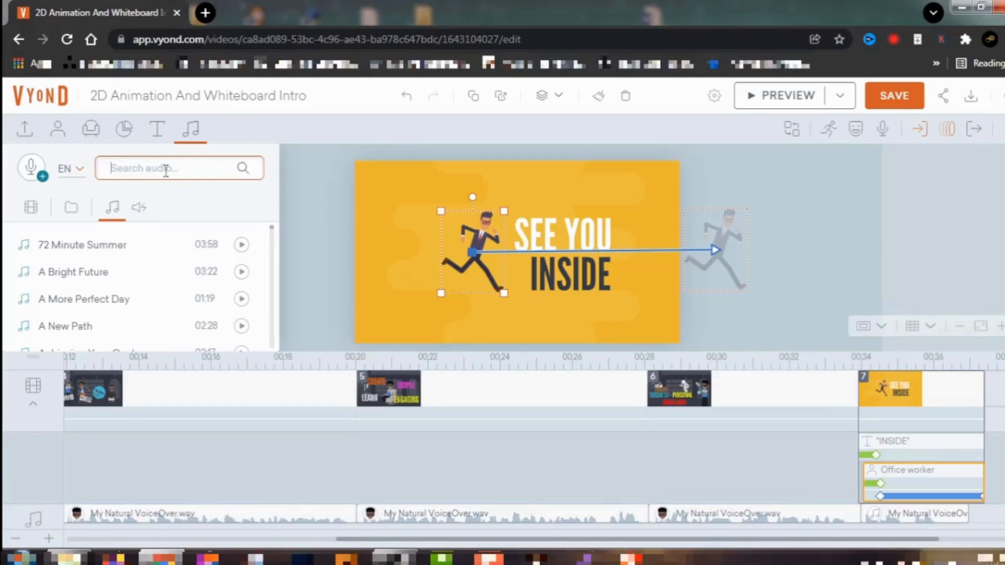
pyautogui.write('RU')
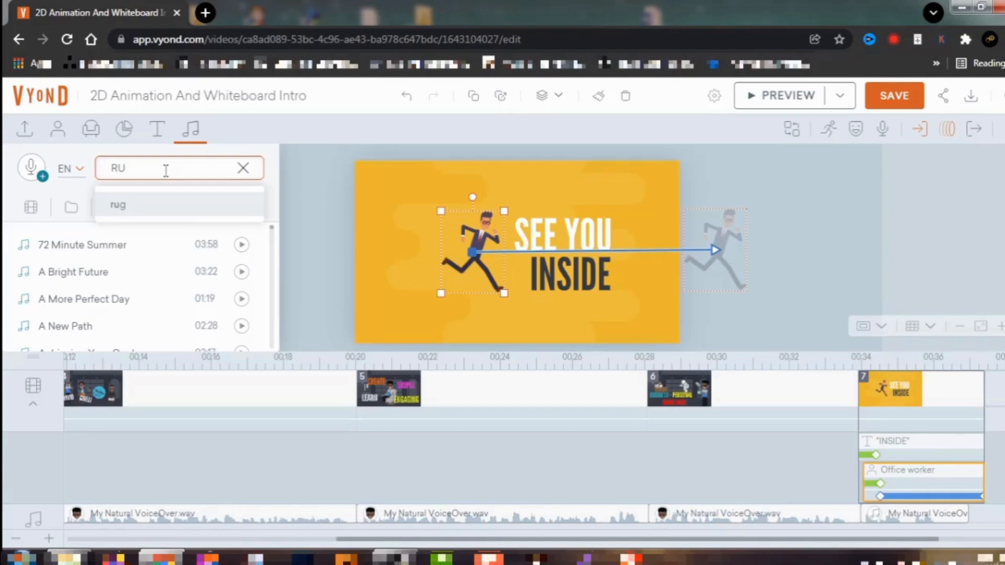
pyautogui.write('N')
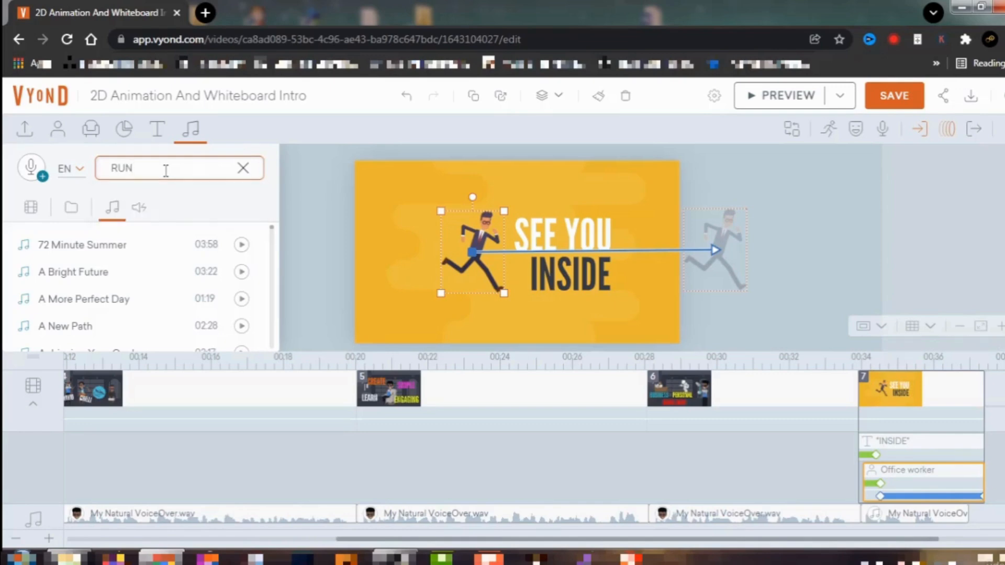
pyautogui.click(138, 209)
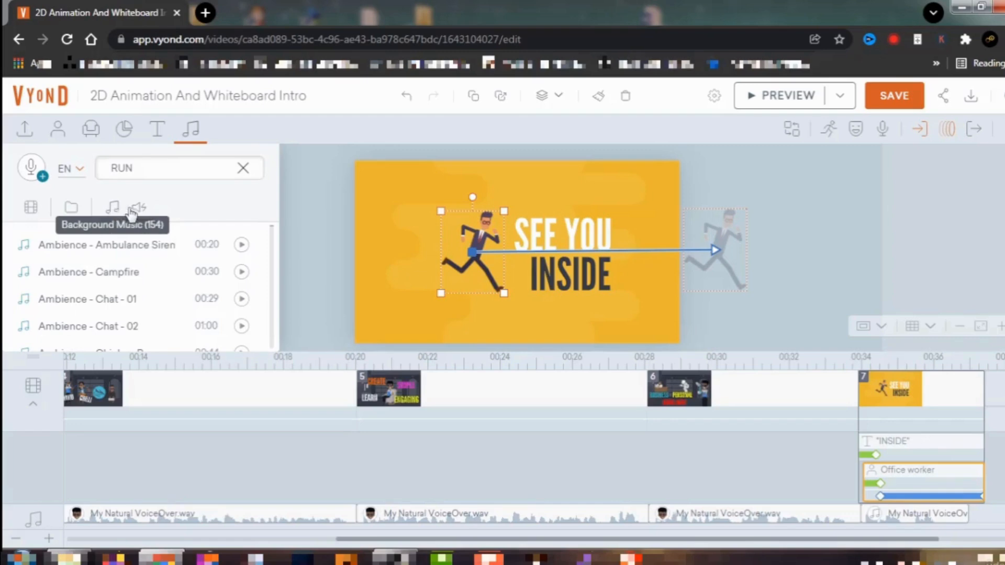
pyautogui.click(141, 169)
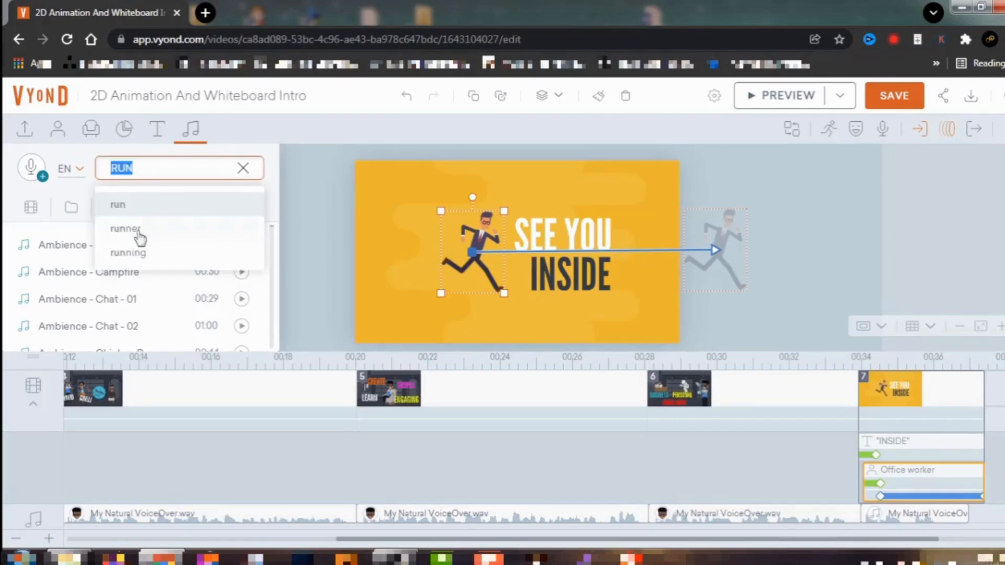
pyautogui.click(139, 253)
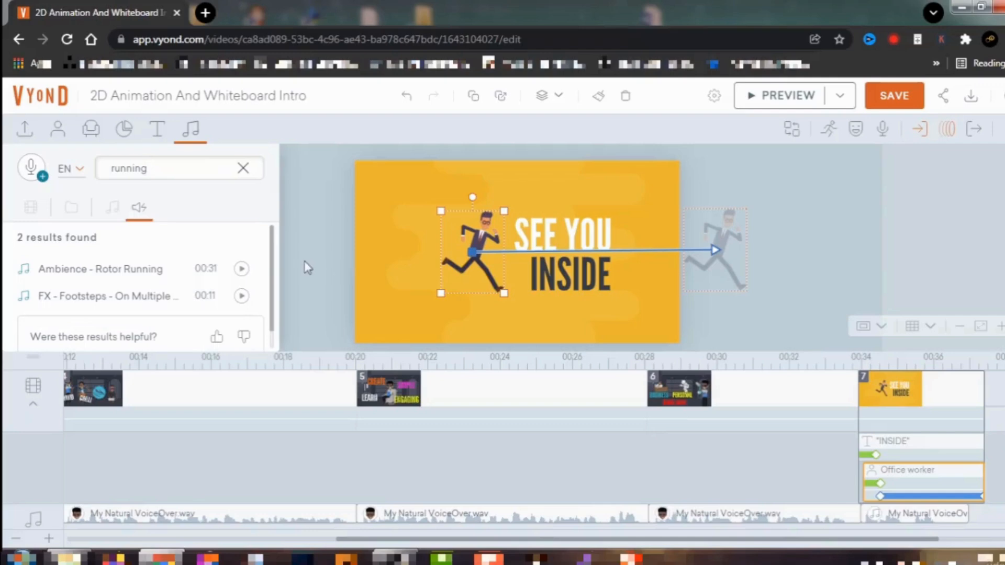
# - Audition the FX - Footsteps - On Multiple Dirt - Run effect and add it to scene 7
pyautogui.click(242, 296)
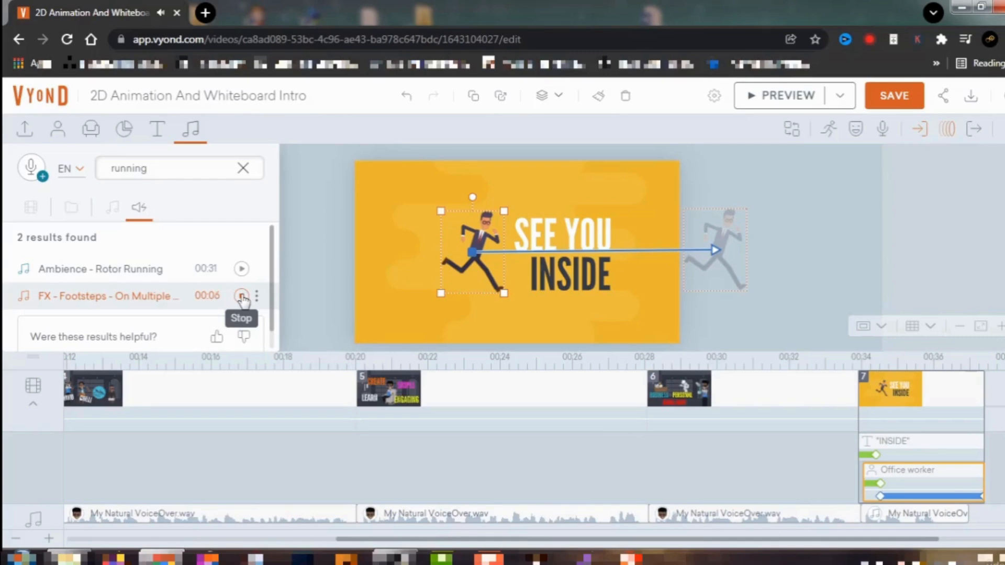
pyautogui.click(130, 301)
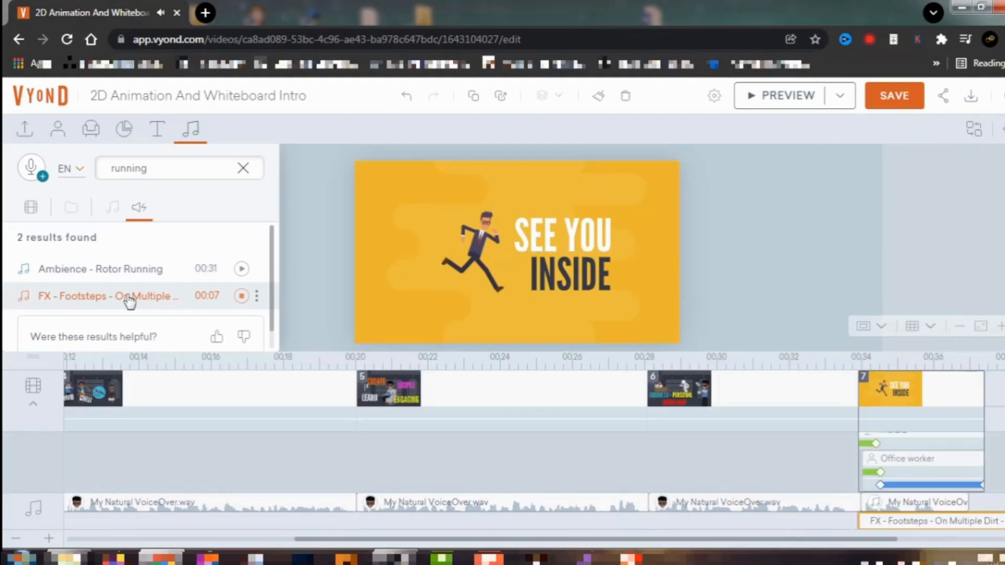
pyautogui.click(240, 296)
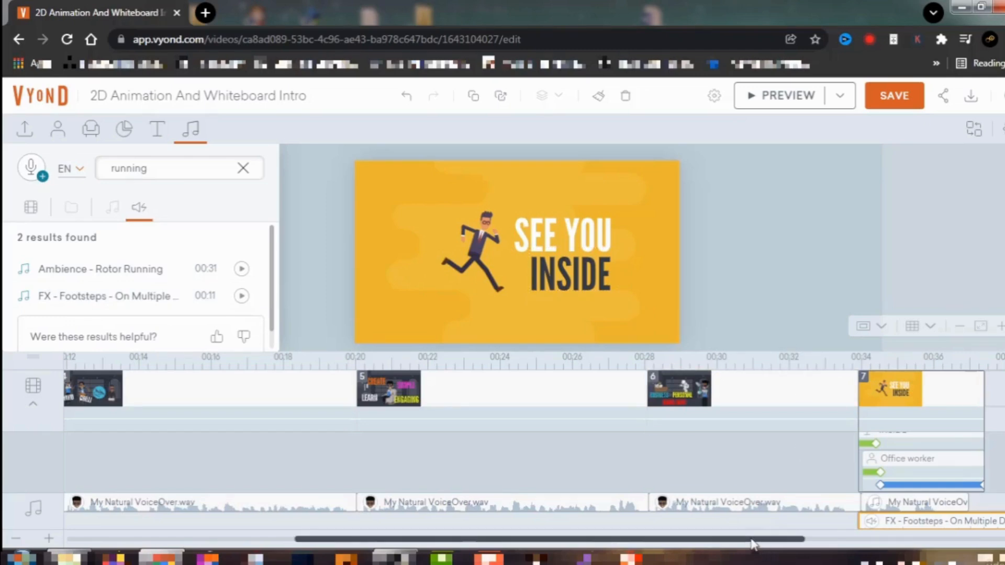
# - Trim the start of the footsteps clip to about 34.1 s, just after scene 7 begins
pyautogui.moveTo(762, 538); pyautogui.dragTo(866, 533)
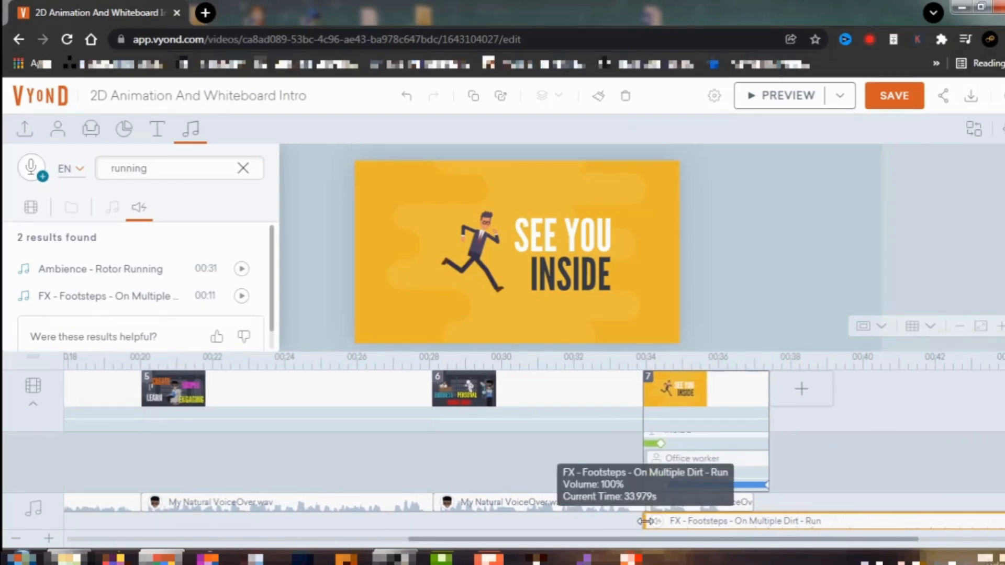
pyautogui.moveTo(644, 520); pyautogui.dragTo(648, 521)
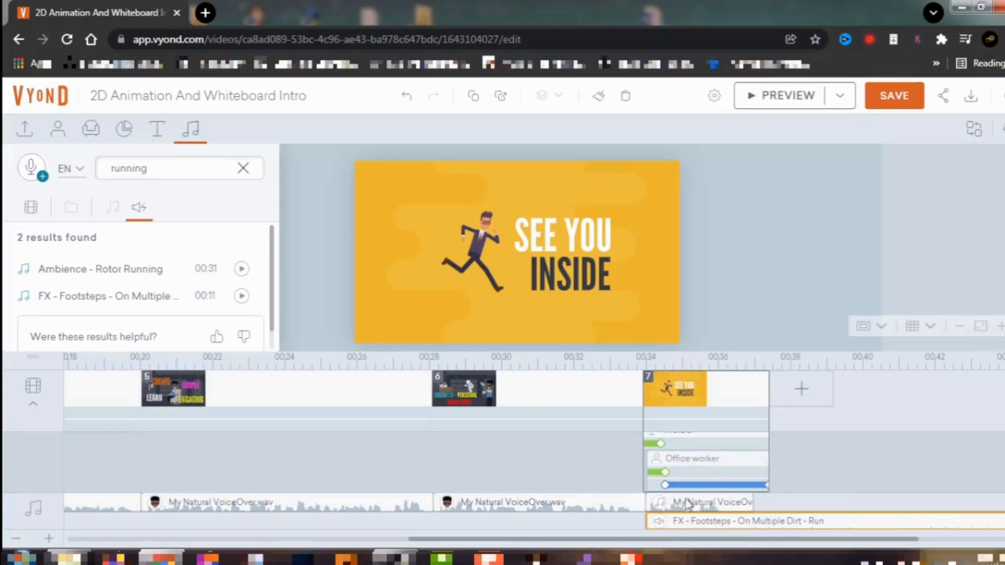
pyautogui.moveTo(644, 519); pyautogui.dragTo(659, 519)
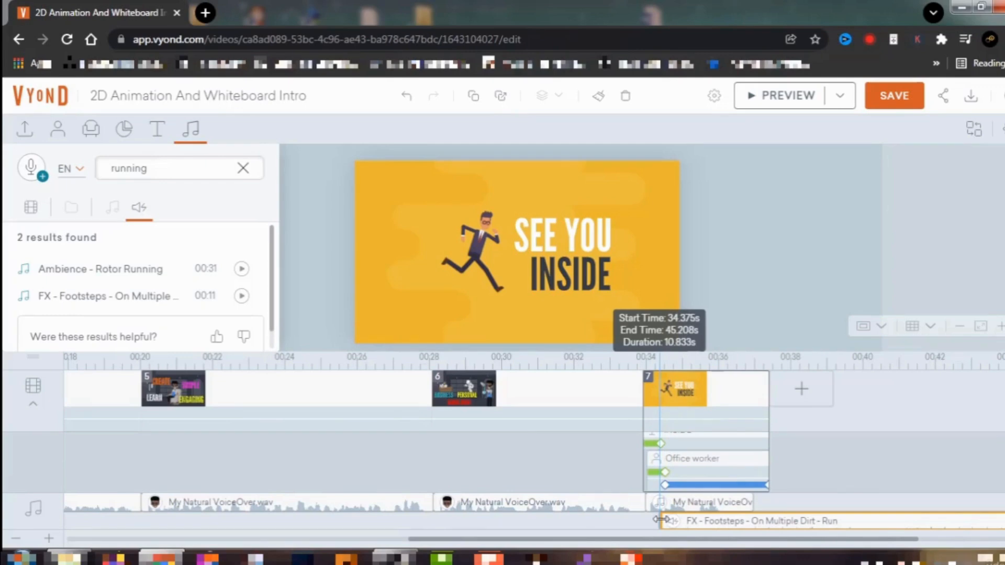
pyautogui.moveTo(660, 519); pyautogui.dragTo(650, 518)
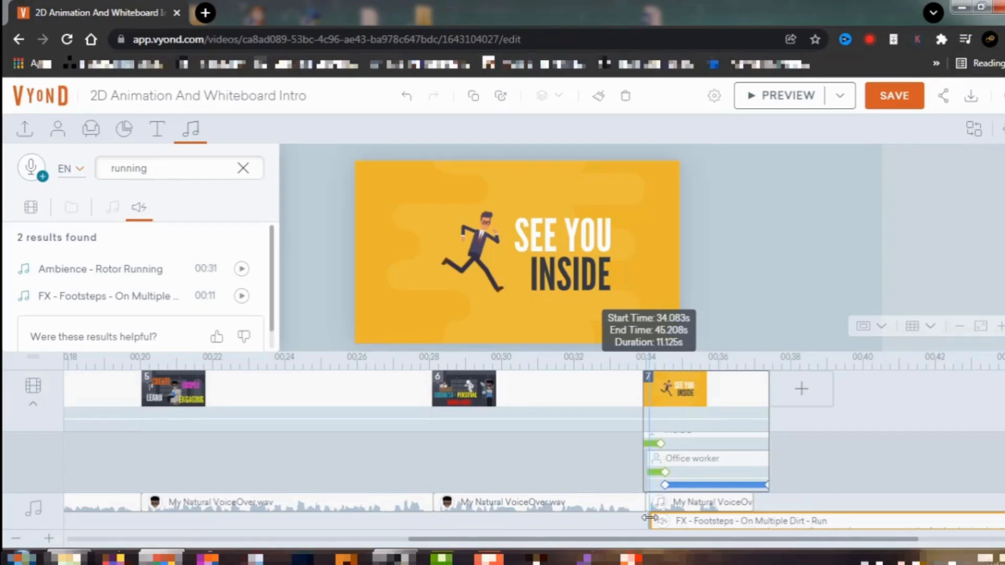
pyautogui.moveTo(649, 517); pyautogui.dragTo(648, 517)
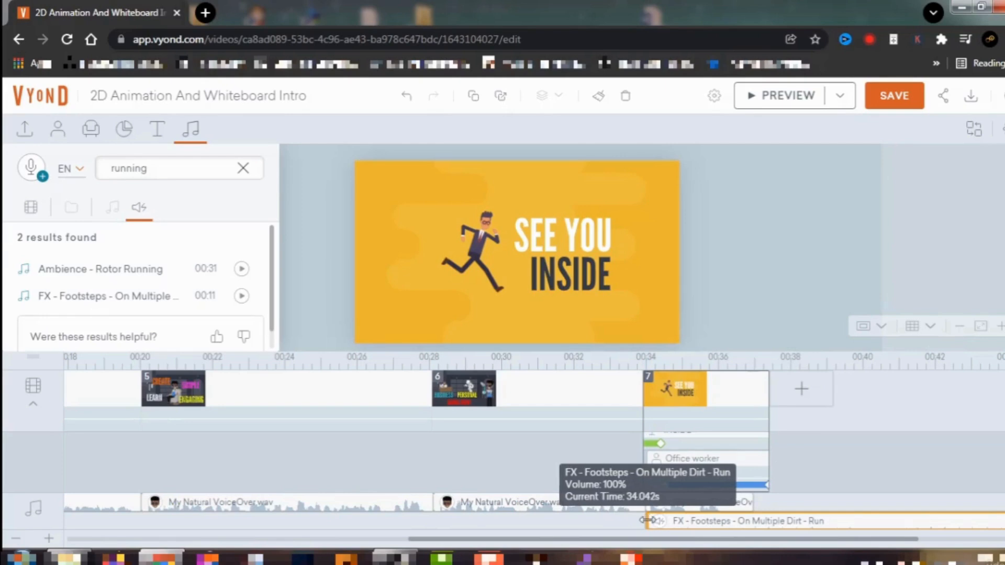
pyautogui.moveTo(647, 519); pyautogui.dragTo(650, 520)
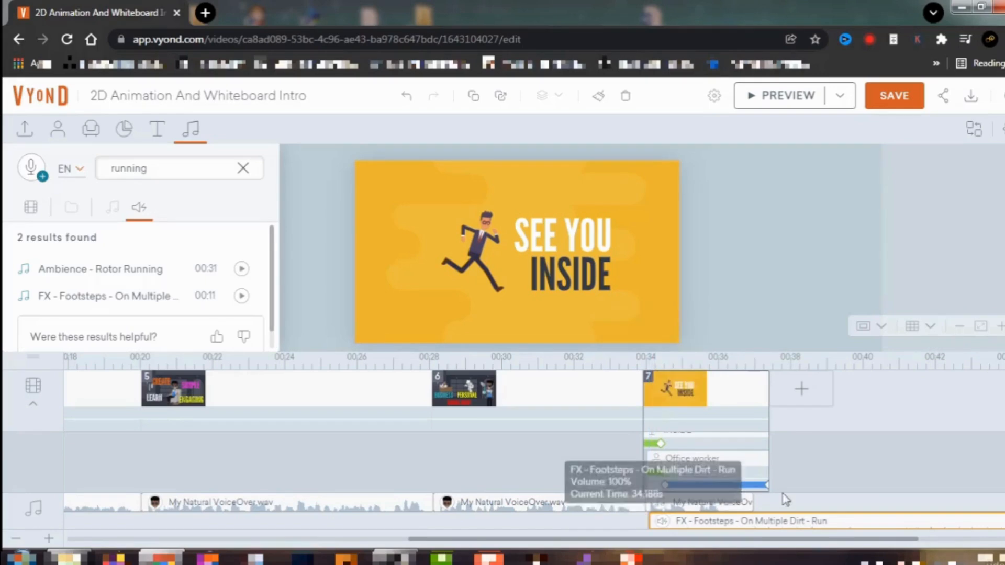
# - Split the footsteps clip at the end of scene 7, 37.458 s, and delete the leftover piece
pyautogui.rightClick(773, 520)
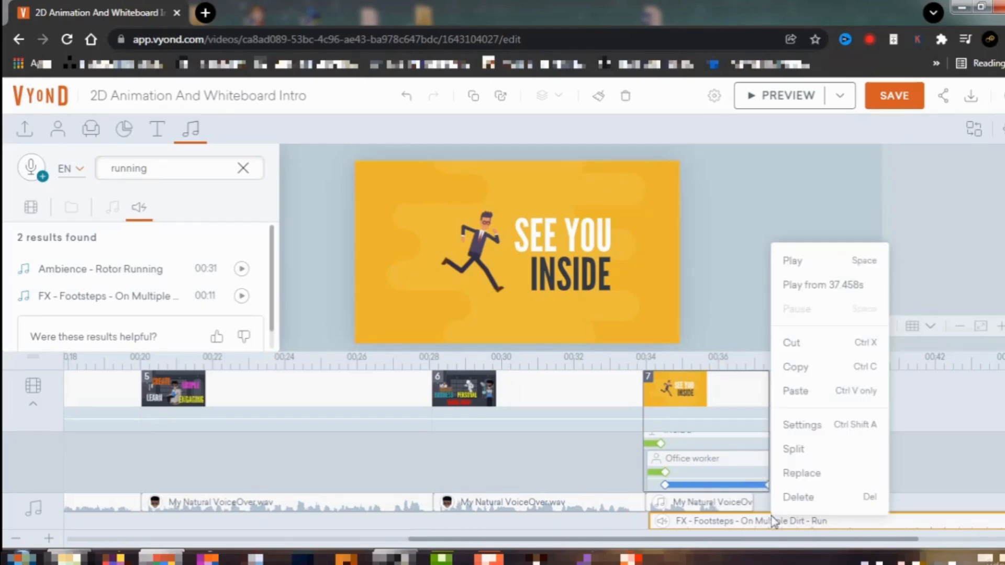
pyautogui.click(790, 450)
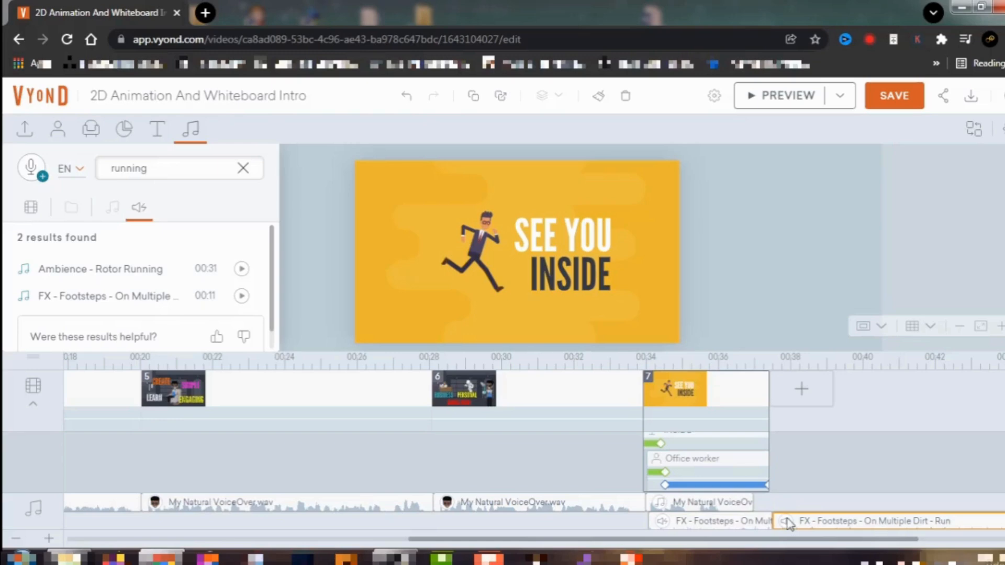
pyautogui.press('Delete')
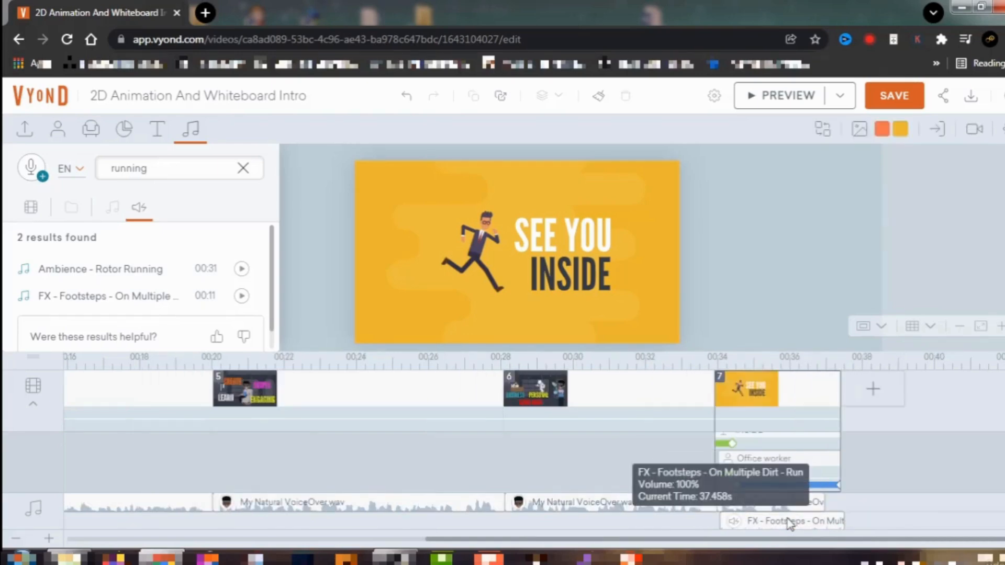
# - Preview scene 7 and trim the start of its footsteps clip to 34.625 s, keeping the end at 37.500 s
pyautogui.click(780, 100)
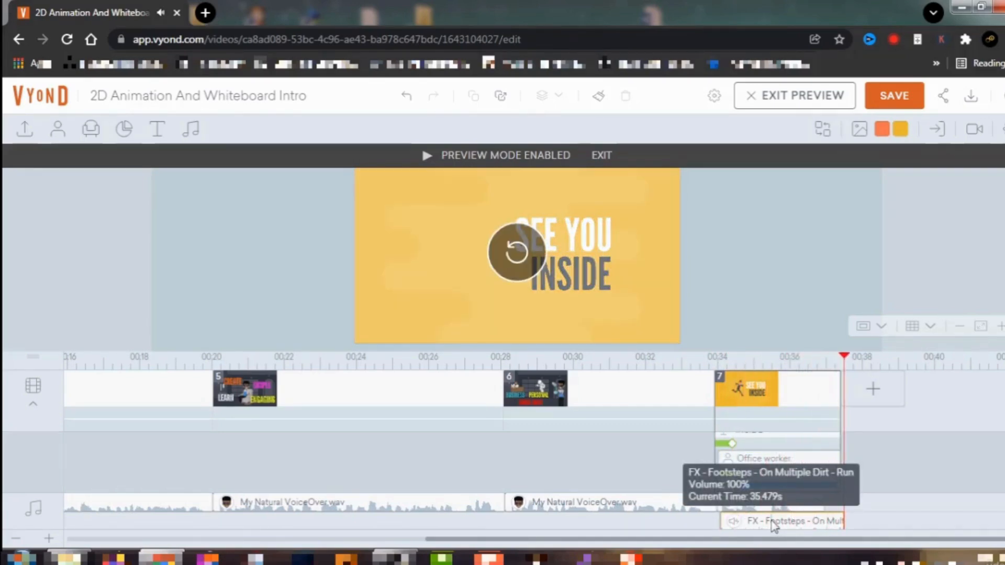
pyautogui.click(773, 523)
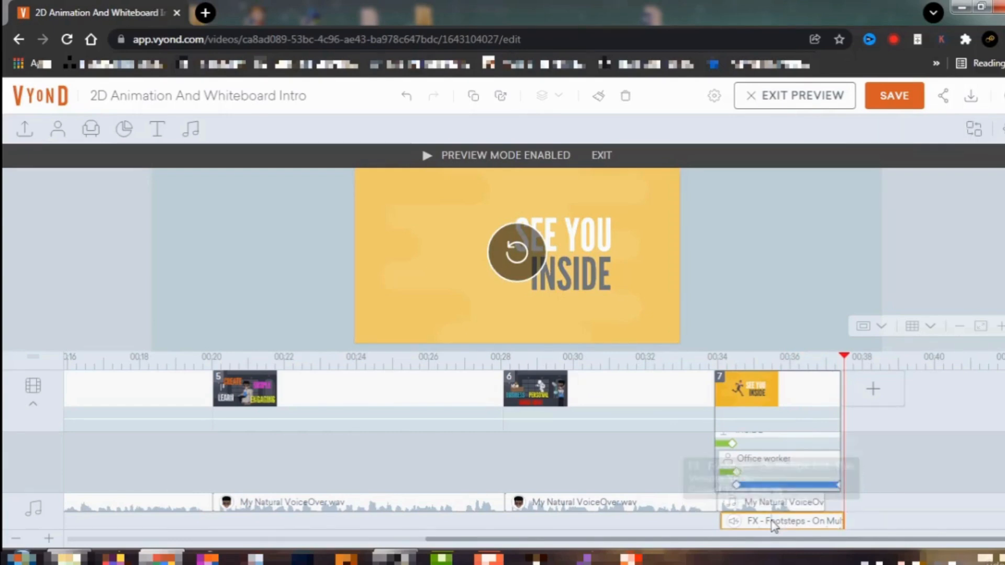
pyautogui.click(600, 156)
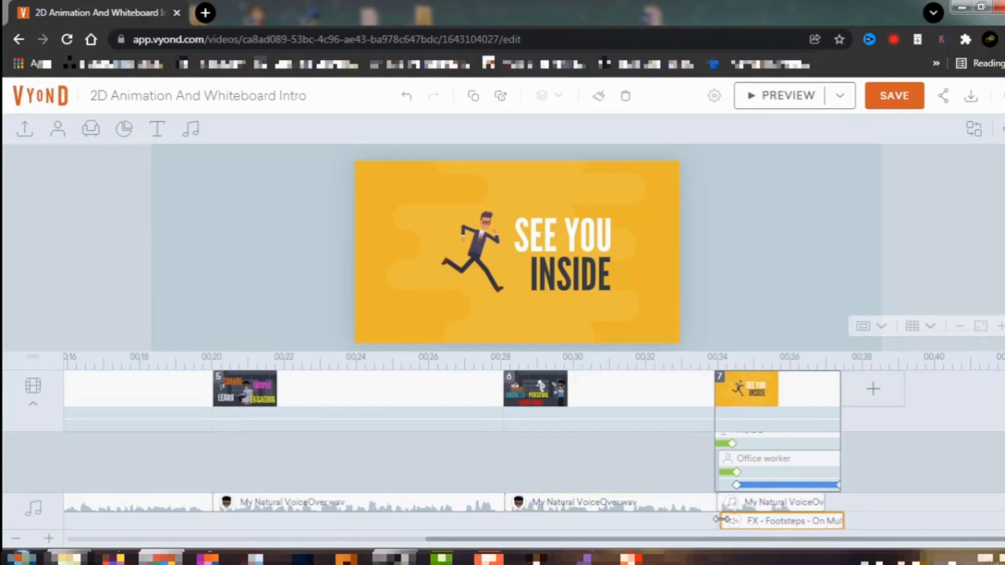
pyautogui.moveTo(721, 519); pyautogui.dragTo(733, 519)
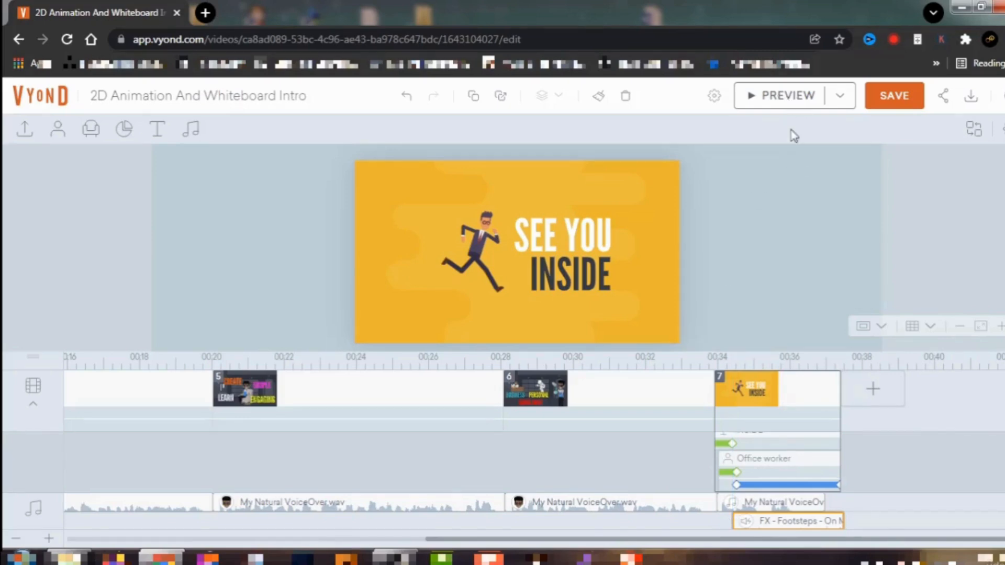
pyautogui.click(785, 96)
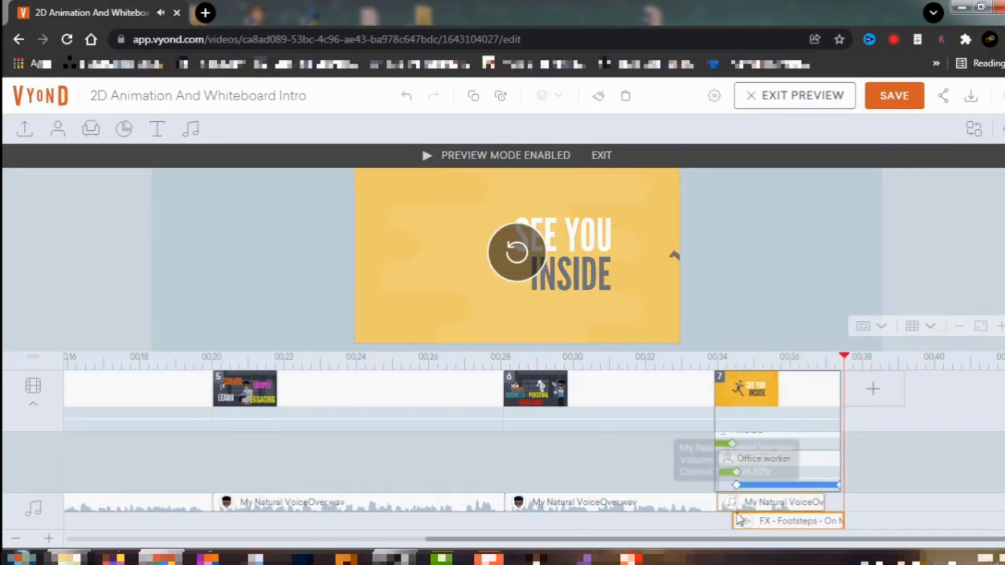
pyautogui.moveTo(736, 520); pyautogui.dragTo(740, 521)
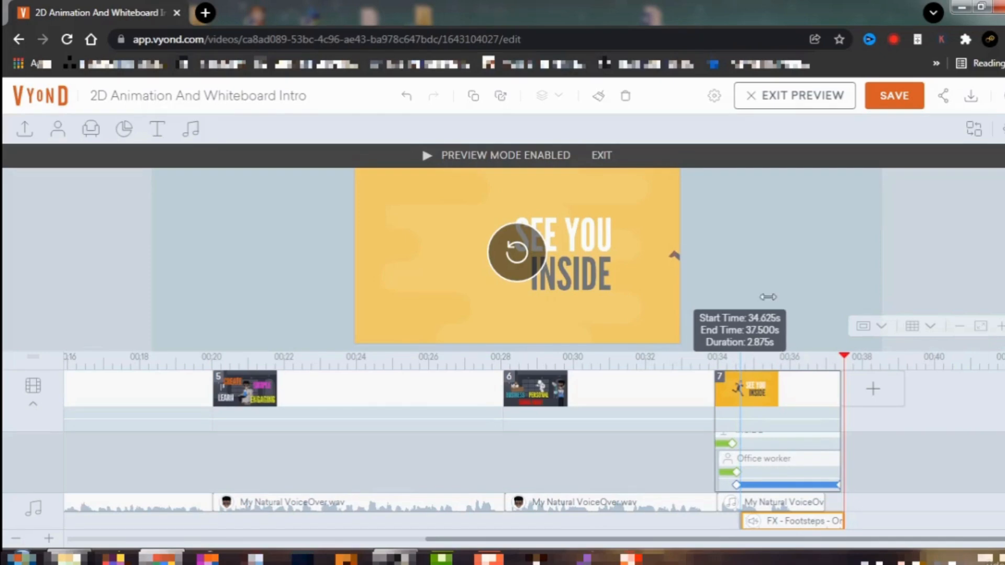
# - Replay scene 7 from its beginning to check the footsteps timing against the running character, and exit the preview
pyautogui.click(793, 398)
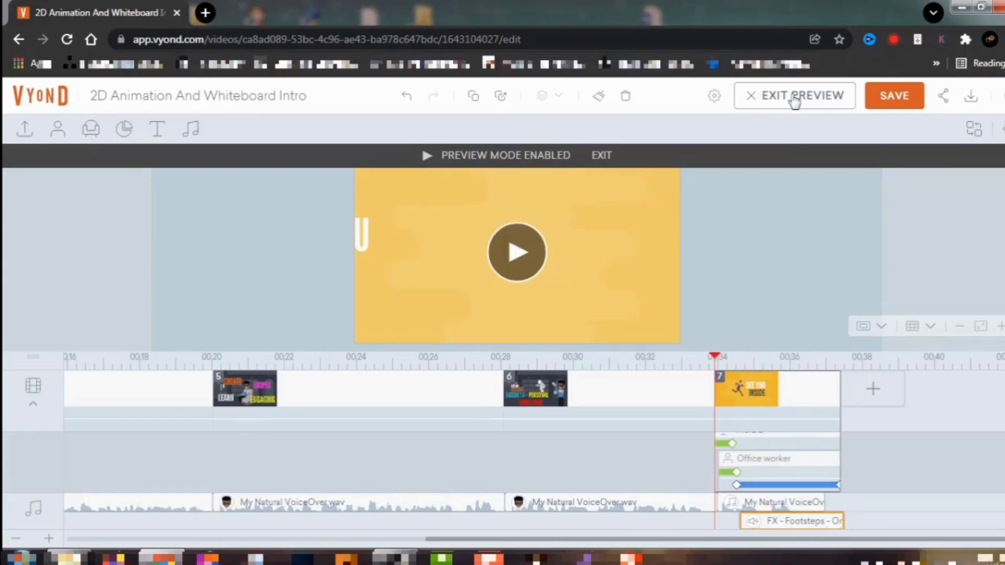
pyautogui.click(526, 256)
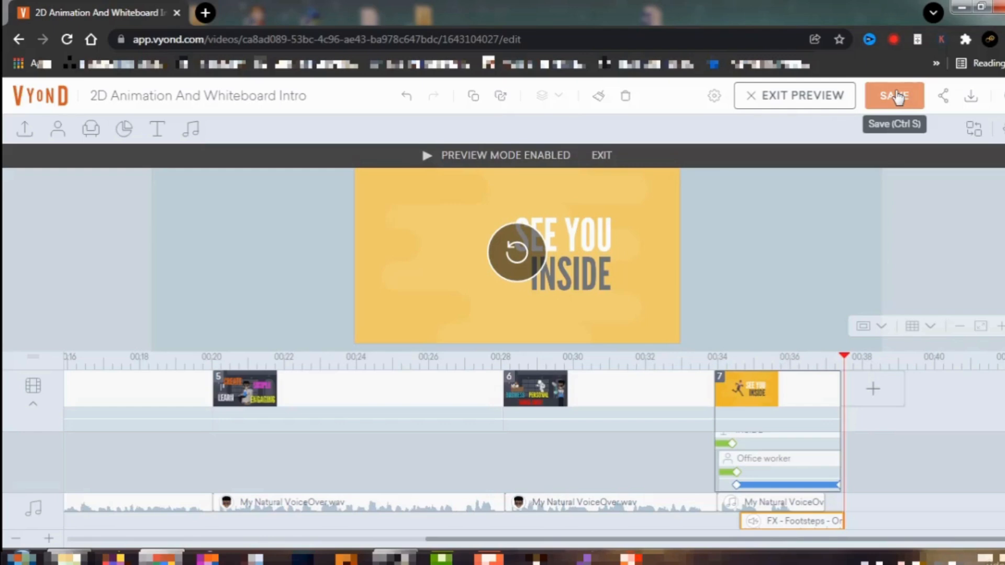
pyautogui.click(601, 156)
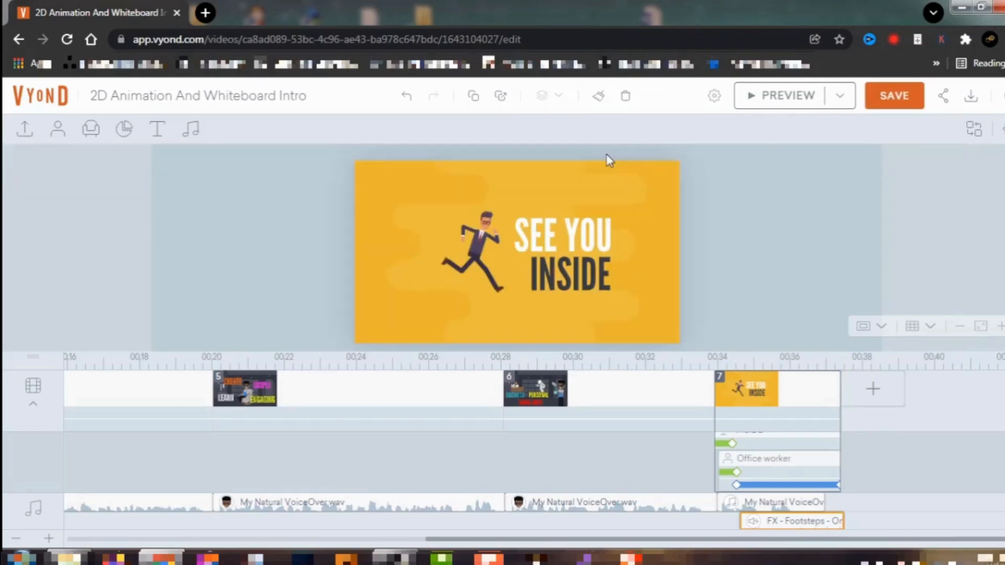
# - Preview the whole video from the start through the SEE YOU INSIDE scene and return to editing
pyautogui.click(841, 97)
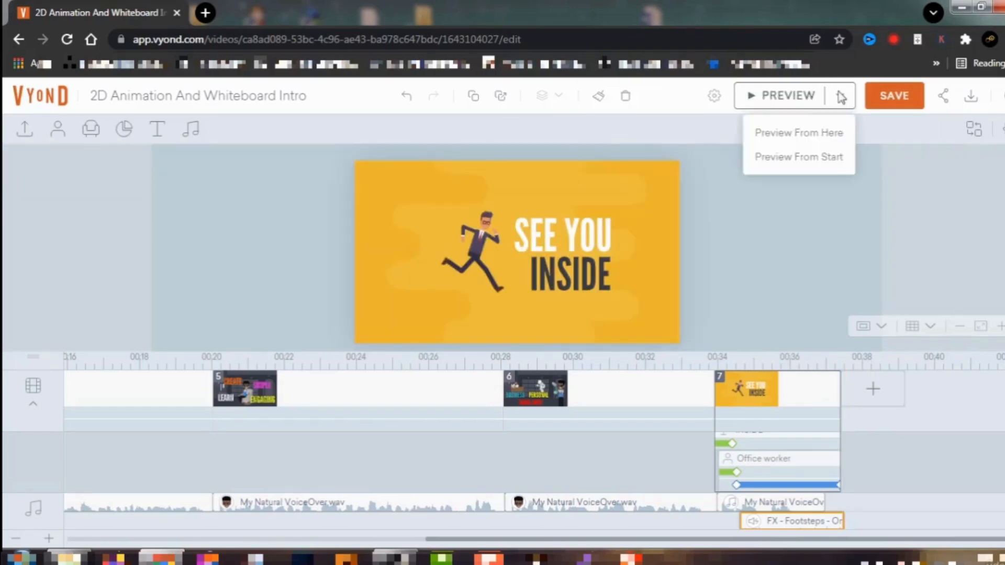
pyautogui.click(809, 158)
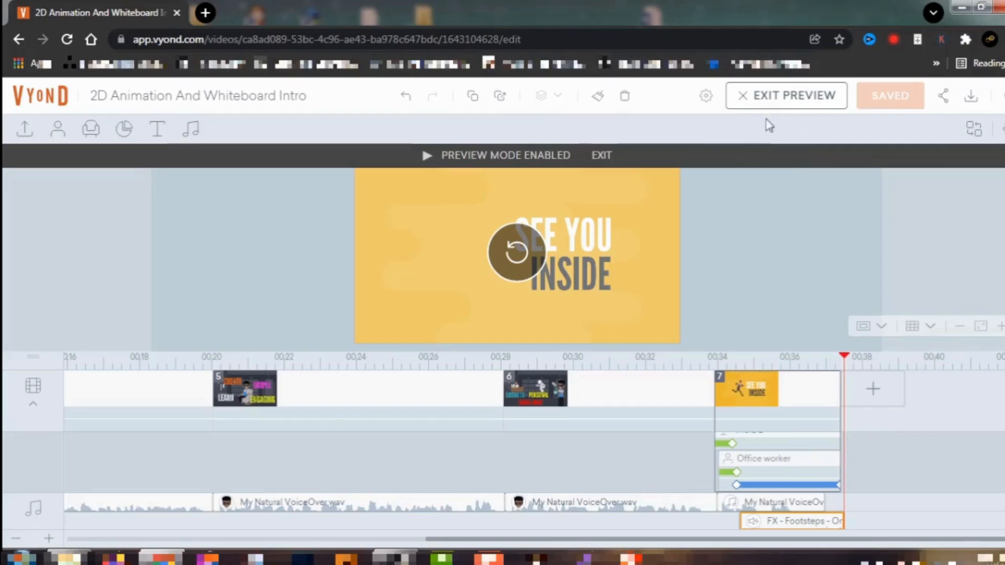
pyautogui.click(771, 100)
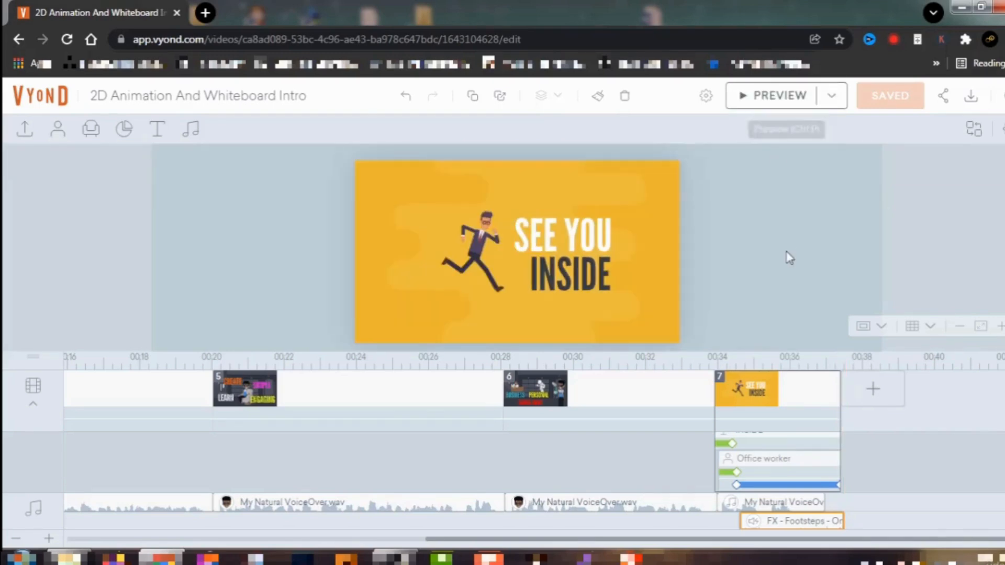